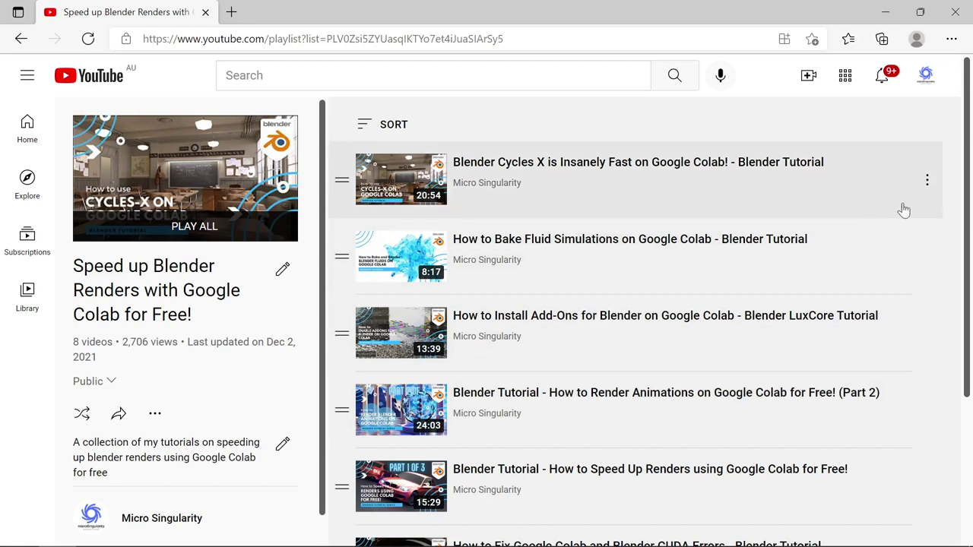
Scroll down the YouTube playlist of Blender-on-Colab tutorials before moving to Vagon's pricing page
{"action": "scroll", "coordinate": [900, 210], "scroll_direction": "down", "scroll_amount": 1}
{"action": "scroll", "coordinate": [889, 228], "scroll_direction": "down", "scroll_amount": 2}
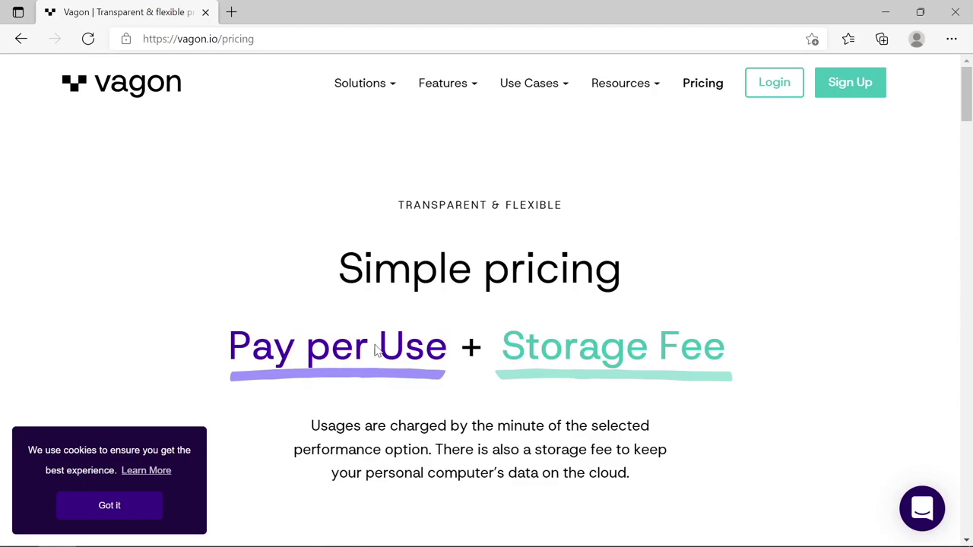
Dismiss the pricing page's cookie notice and browse the plan cards
{"action": "left_click", "coordinate": [118, 496]}
{"action": "scroll", "coordinate": [817, 276], "scroll_direction": "down", "scroll_amount": 10}
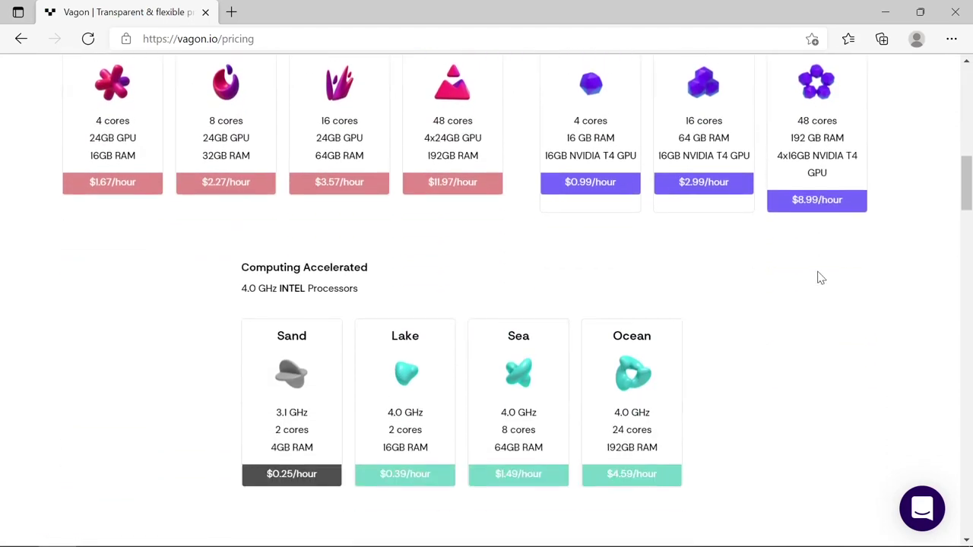
{"action": "scroll", "coordinate": [787, 312], "scroll_direction": "up", "scroll_amount": 1}
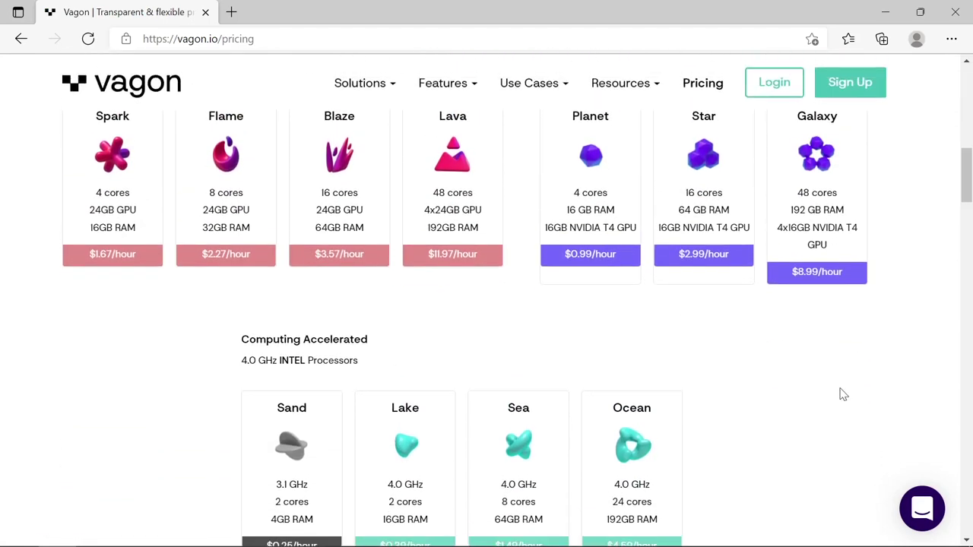
{"action": "scroll", "coordinate": [590, 192], "scroll_direction": "up", "scroll_amount": 1}
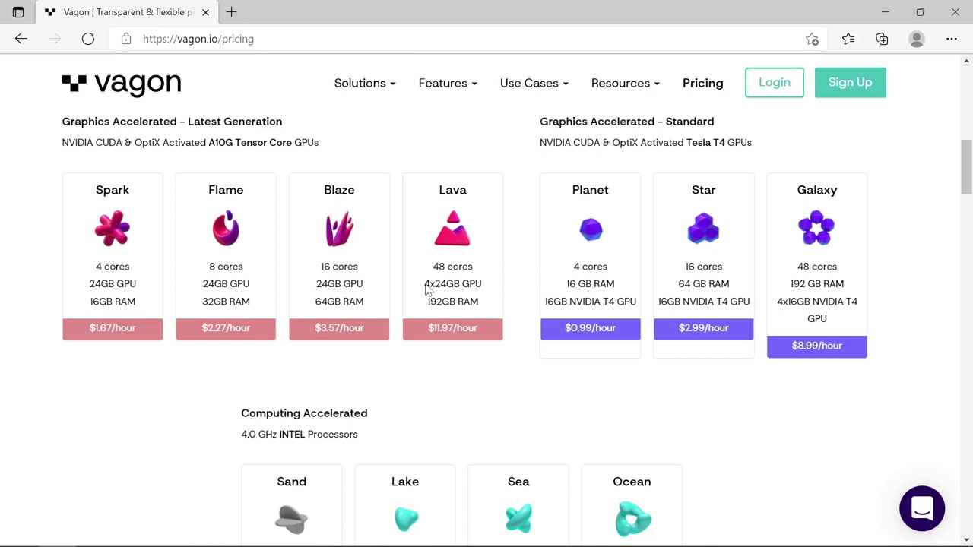
Highlight the Lava plan's 4x24GB GPU spec and the Sand plan's $0.25/hour price
{"action": "left_click_drag", "start_coordinate": [424, 284], "coordinate": [484, 284]}
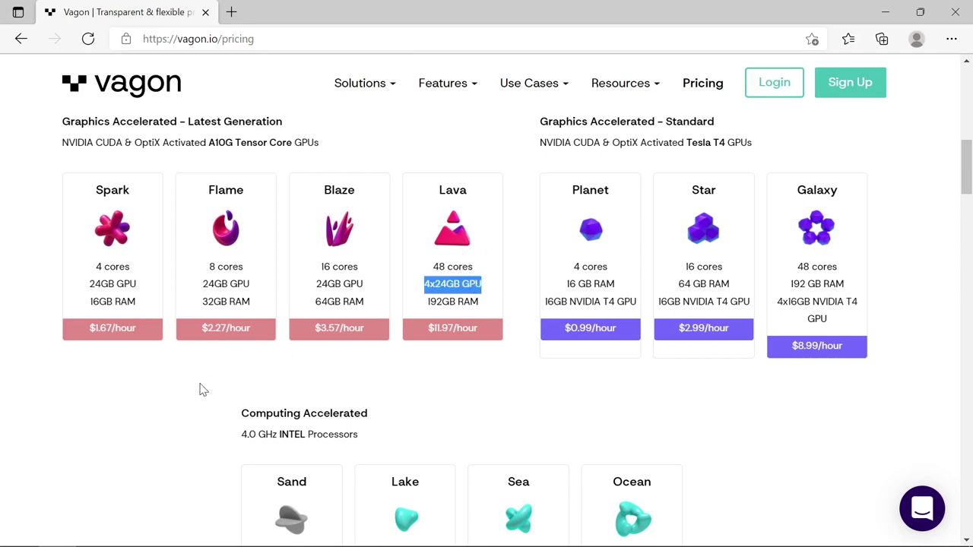
{"action": "scroll", "coordinate": [202, 389], "scroll_direction": "up", "scroll_amount": 1}
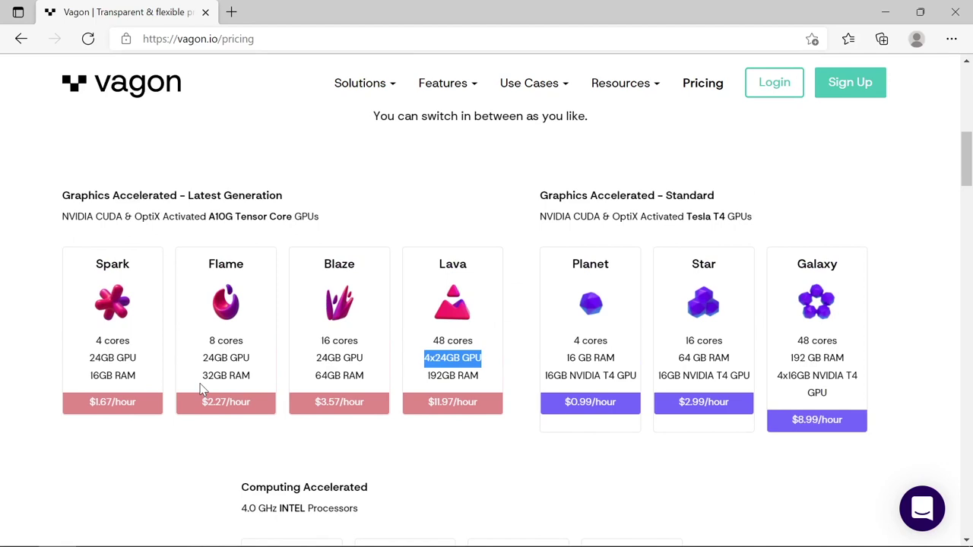
{"action": "scroll", "coordinate": [202, 390], "scroll_direction": "down", "scroll_amount": 4}
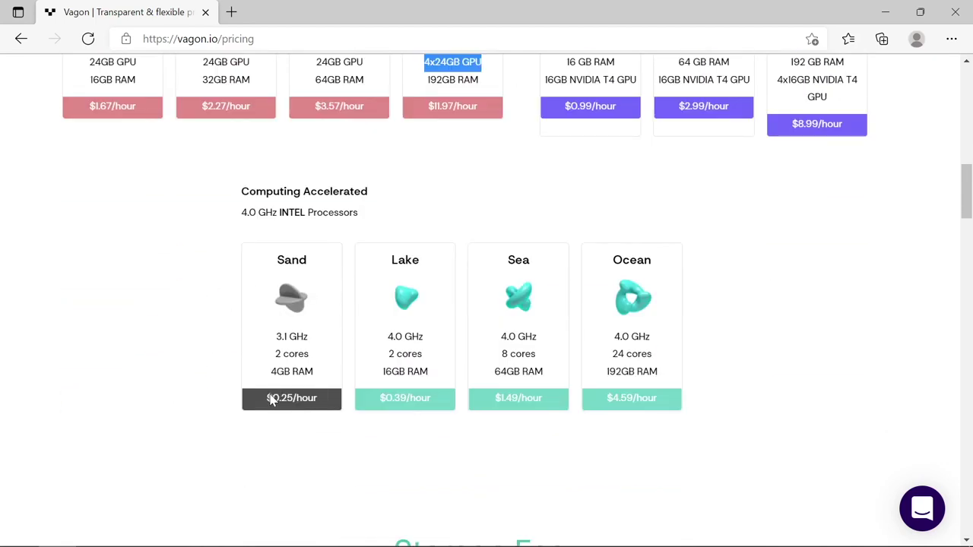
{"action": "left_click_drag", "start_coordinate": [261, 404], "coordinate": [334, 402]}
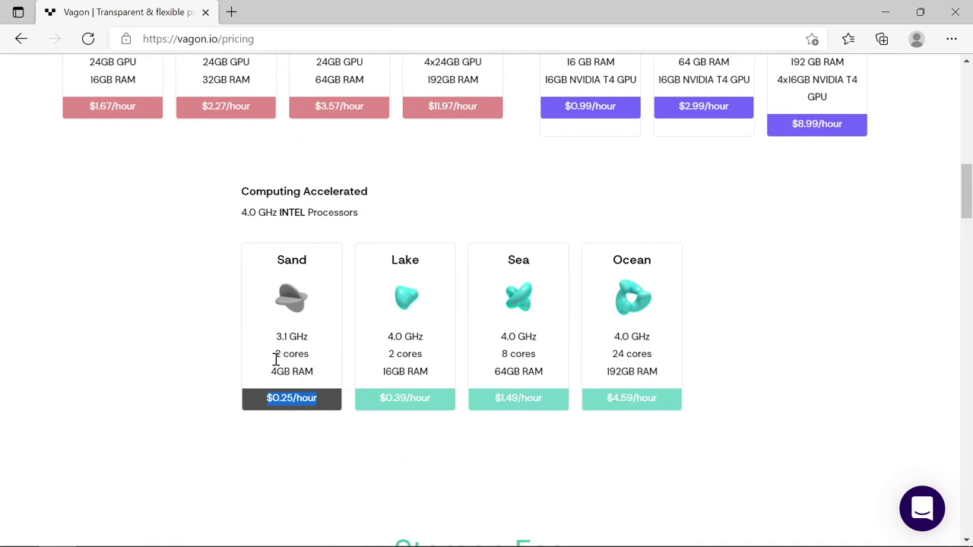
{"action": "scroll", "coordinate": [287, 358], "scroll_direction": "up", "scroll_amount": 3}
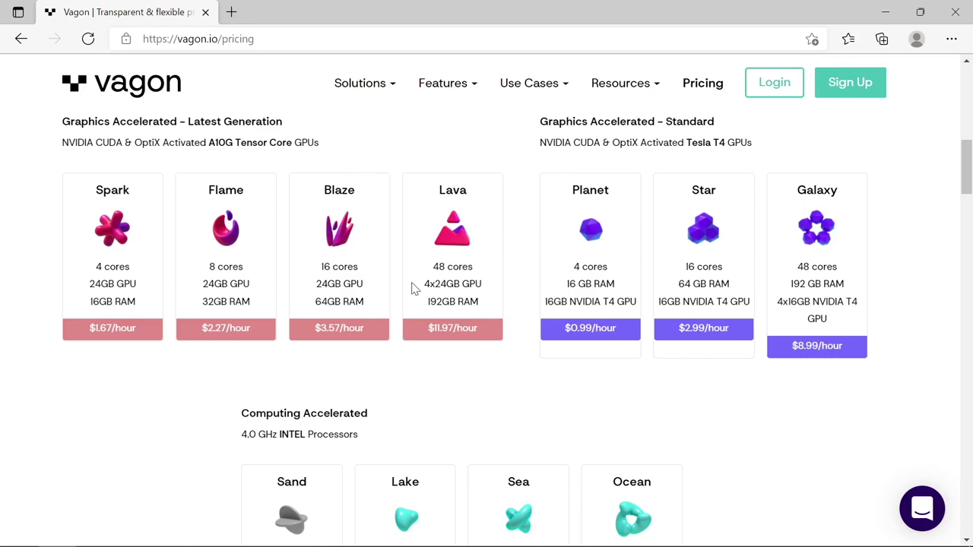
Re-select 4x24GB GPU and $0.25/hour, then scroll down to the Storage Fee comparison
{"action": "left_click_drag", "start_coordinate": [422, 284], "coordinate": [480, 283]}
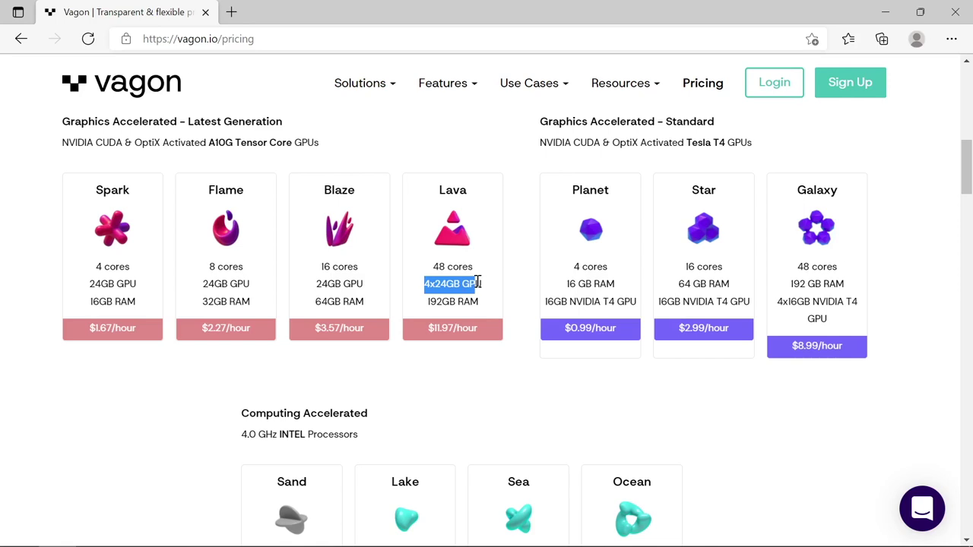
{"action": "left_click_drag", "start_coordinate": [481, 283], "coordinate": [482, 287]}
{"action": "scroll", "coordinate": [199, 387], "scroll_direction": "up", "scroll_amount": 1}
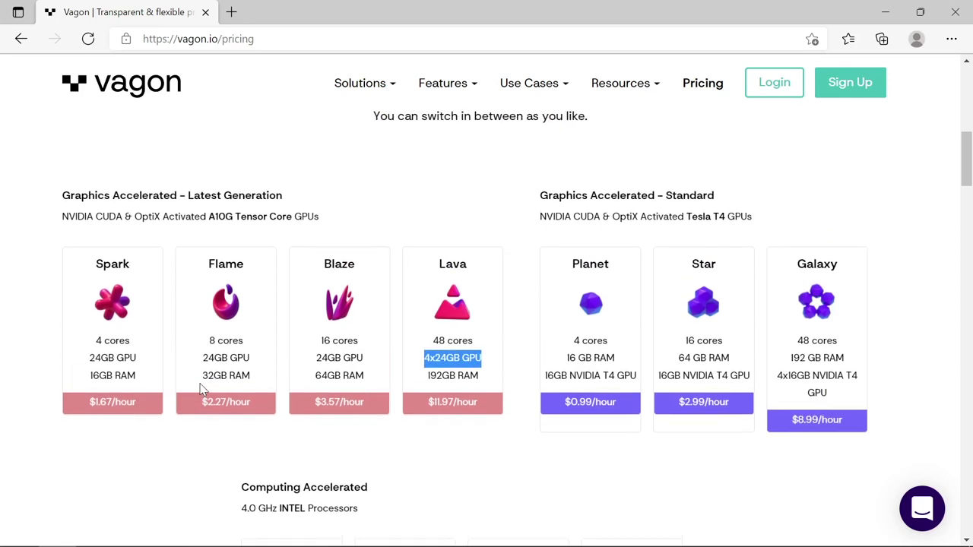
{"action": "scroll", "coordinate": [200, 386], "scroll_direction": "down", "scroll_amount": 3}
{"action": "triple_click", "coordinate": [291, 398]}
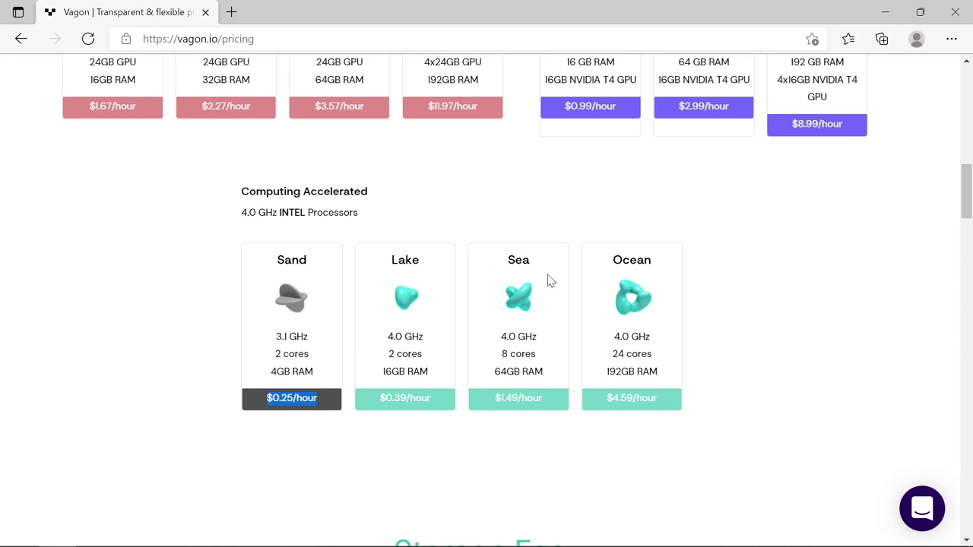
{"action": "scroll", "coordinate": [495, 350], "scroll_direction": "down", "scroll_amount": 3}
{"action": "scroll", "coordinate": [172, 387], "scroll_direction": "down", "scroll_amount": 5}
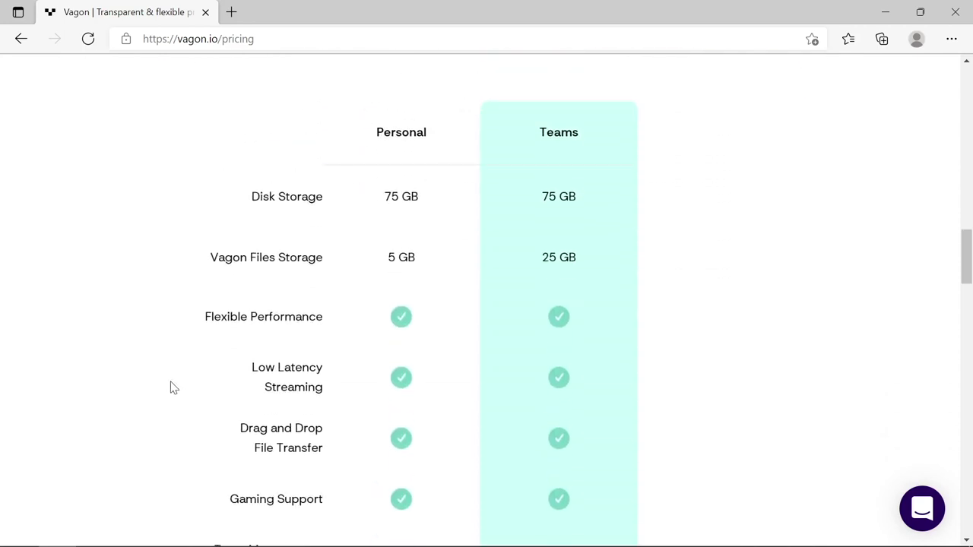
{"action": "scroll", "coordinate": [172, 387], "scroll_direction": "down", "scroll_amount": 10}
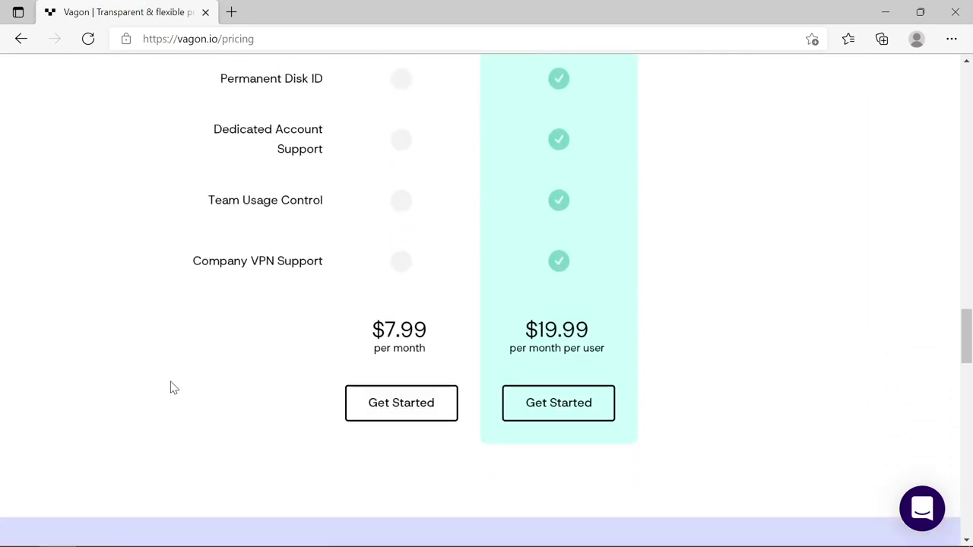
{"action": "scroll", "coordinate": [172, 387], "scroll_direction": "down", "scroll_amount": 1}
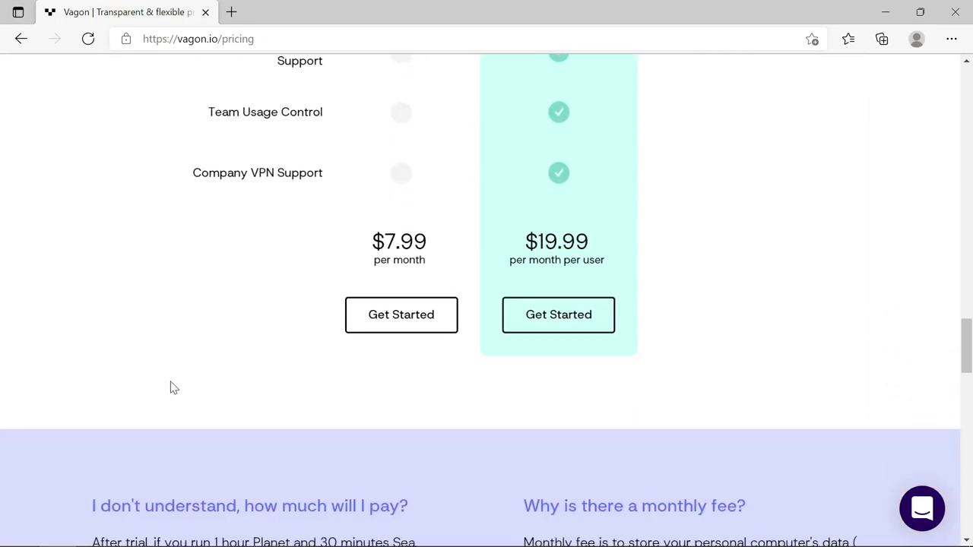
{"action": "scroll", "coordinate": [172, 389], "scroll_direction": "down", "scroll_amount": 9}
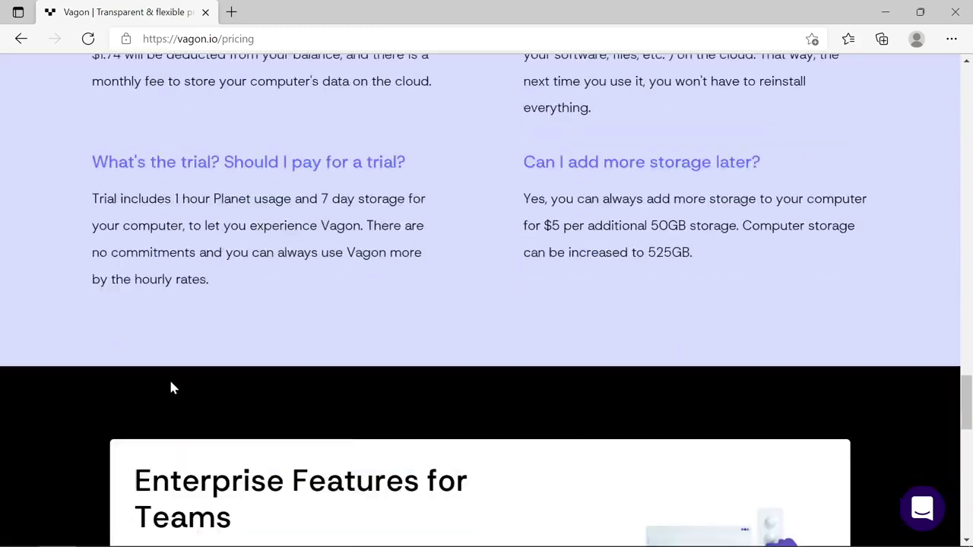
{"action": "scroll", "coordinate": [171, 381], "scroll_direction": "down", "scroll_amount": 3}
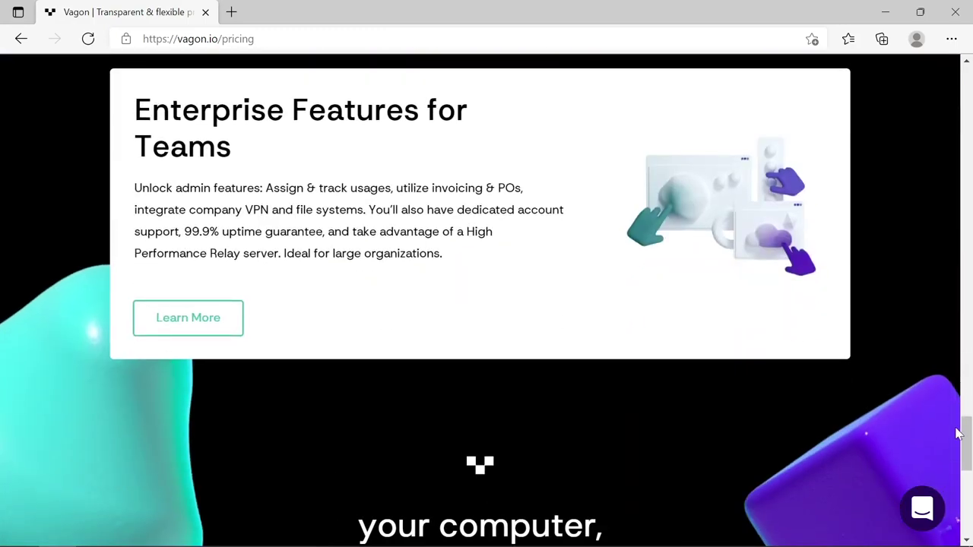
{"action": "left_click_drag", "start_coordinate": [956, 428], "coordinate": [951, 65]}
{"action": "mouse_move", "coordinate": [613, 92]}
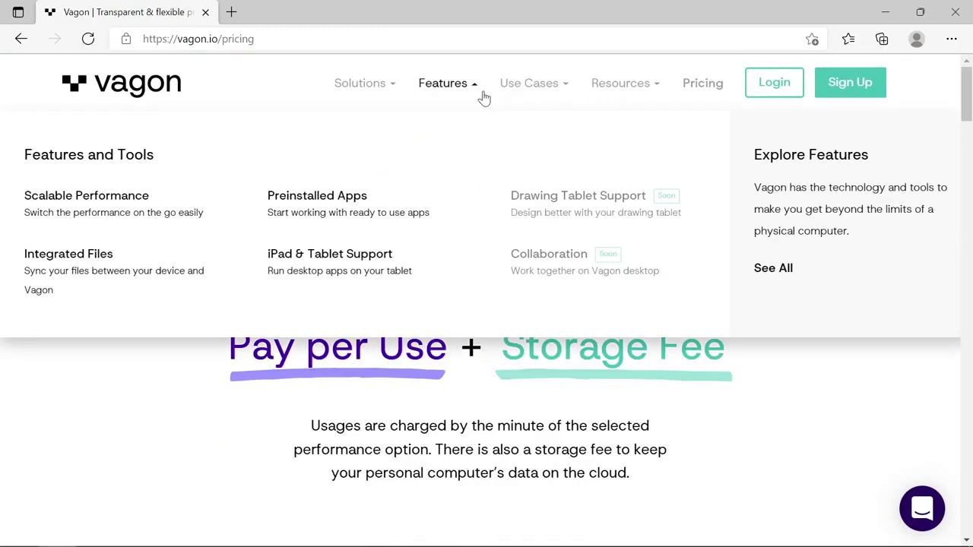
Scroll the Preinstalled Applications list, then open the taskbar menu on the Meshroom-running cloud desktop
{"action": "mouse_move", "coordinate": [515, 97]}
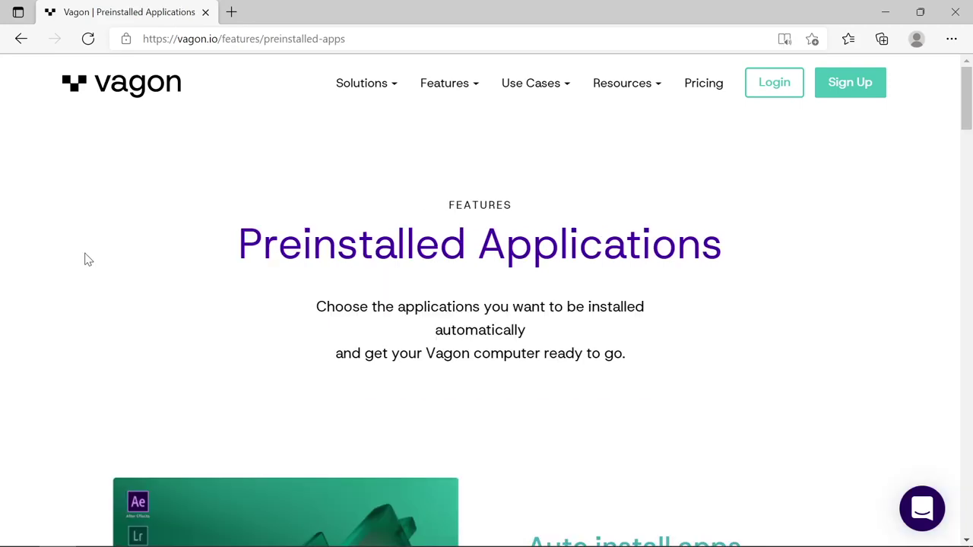
{"action": "scroll", "coordinate": [84, 258], "scroll_direction": "down", "scroll_amount": 3}
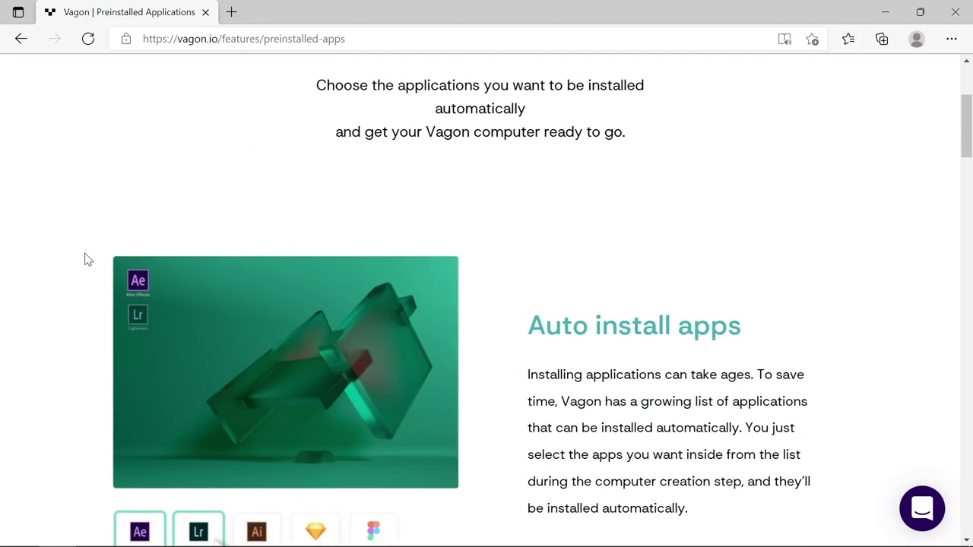
{"action": "scroll", "coordinate": [85, 258], "scroll_direction": "down", "scroll_amount": 2}
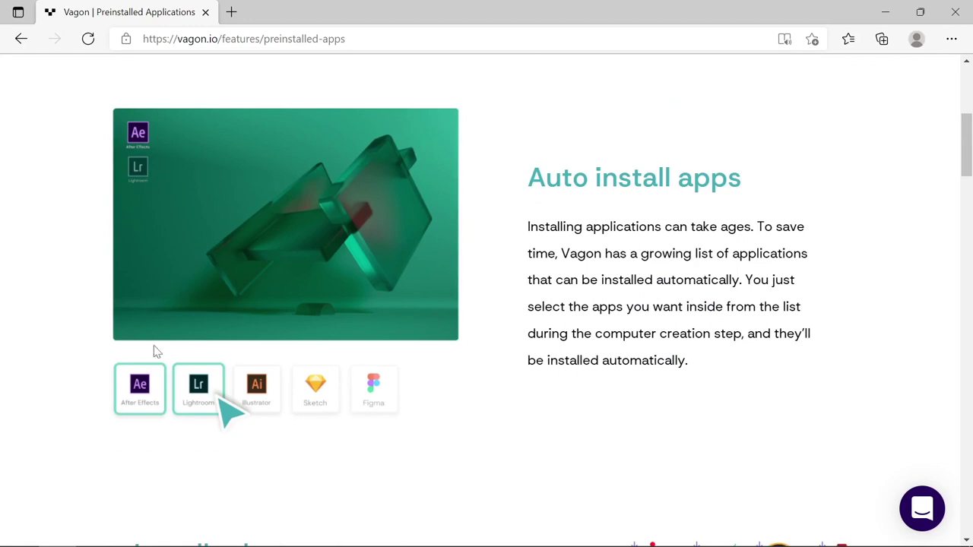
{"action": "scroll", "coordinate": [521, 375], "scroll_direction": "down", "scroll_amount": 3}
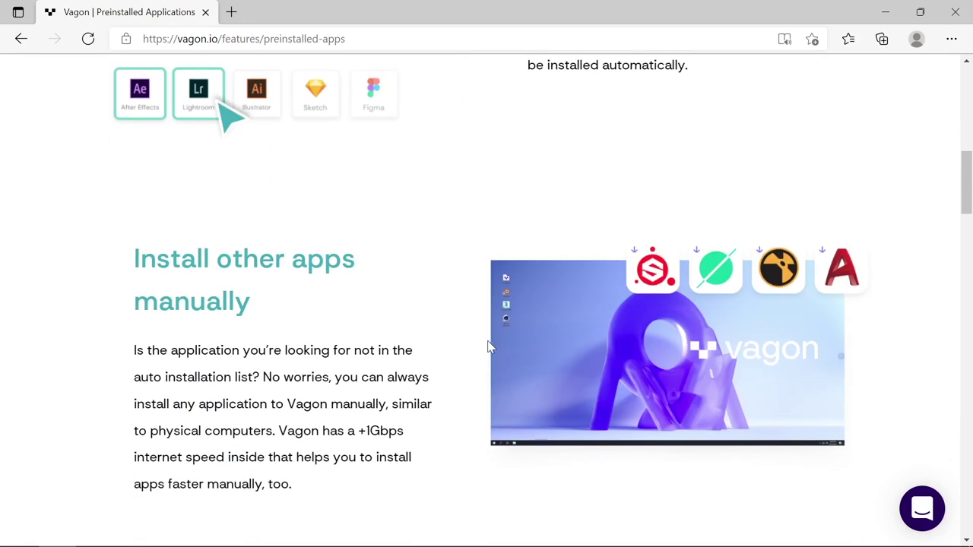
{"action": "scroll", "coordinate": [434, 331], "scroll_direction": "down", "scroll_amount": 1}
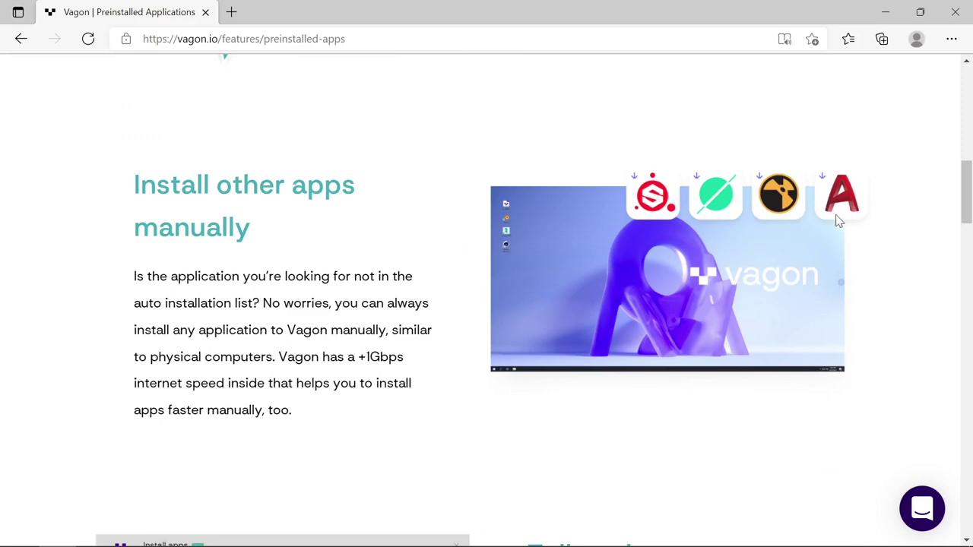
{"action": "scroll", "coordinate": [427, 228], "scroll_direction": "down", "scroll_amount": 5}
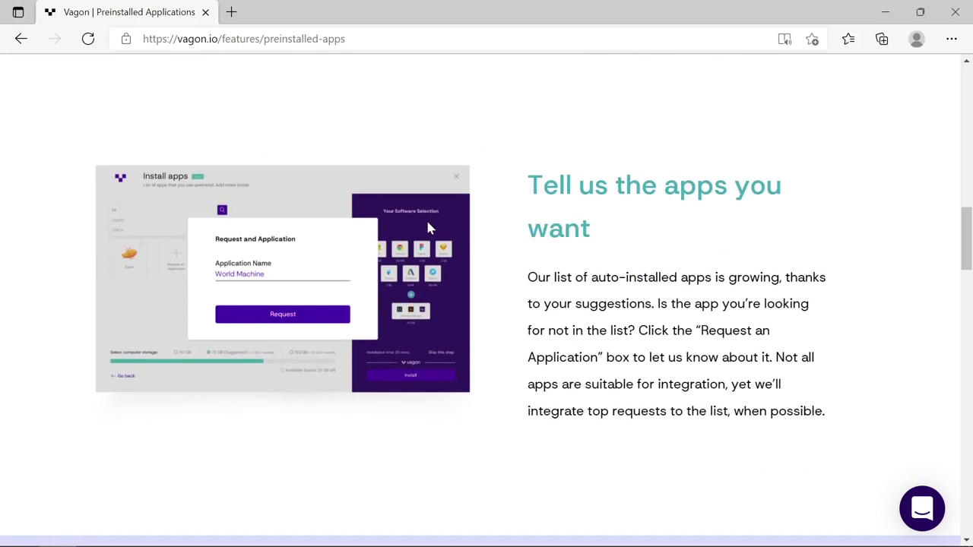
{"action": "scroll", "coordinate": [427, 228], "scroll_direction": "down", "scroll_amount": 1}
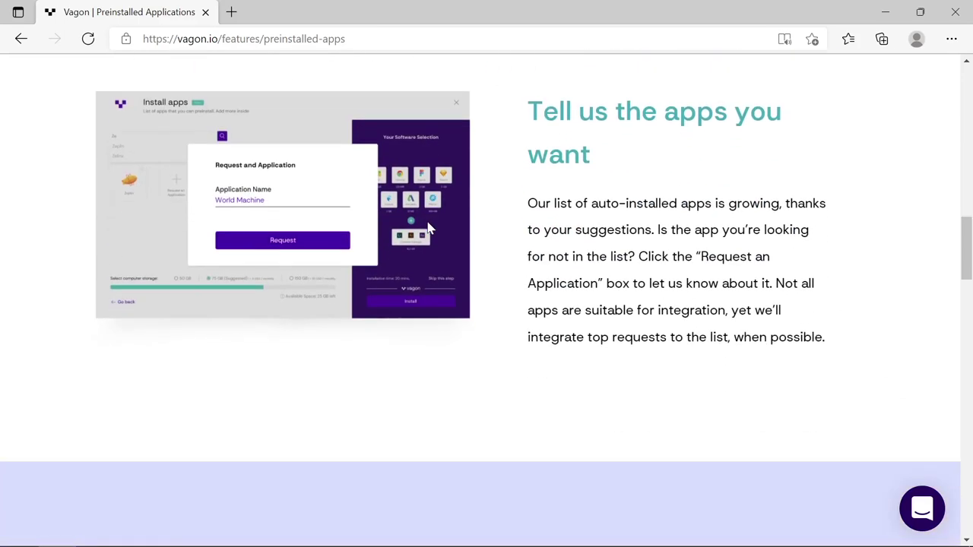
{"action": "scroll", "coordinate": [427, 228], "scroll_direction": "down", "scroll_amount": 5}
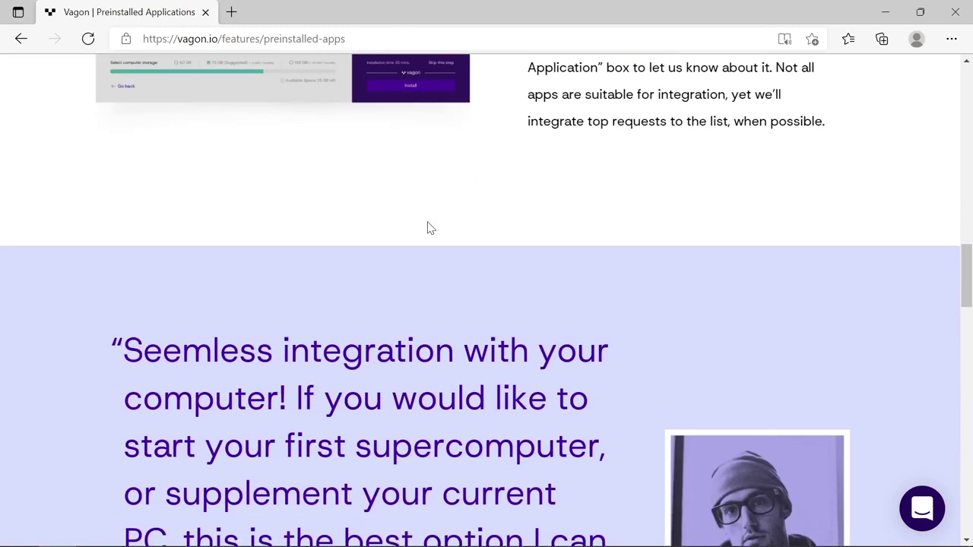
{"action": "scroll", "coordinate": [427, 229], "scroll_direction": "down", "scroll_amount": 4}
{"action": "scroll", "coordinate": [429, 227], "scroll_direction": "down", "scroll_amount": 4}
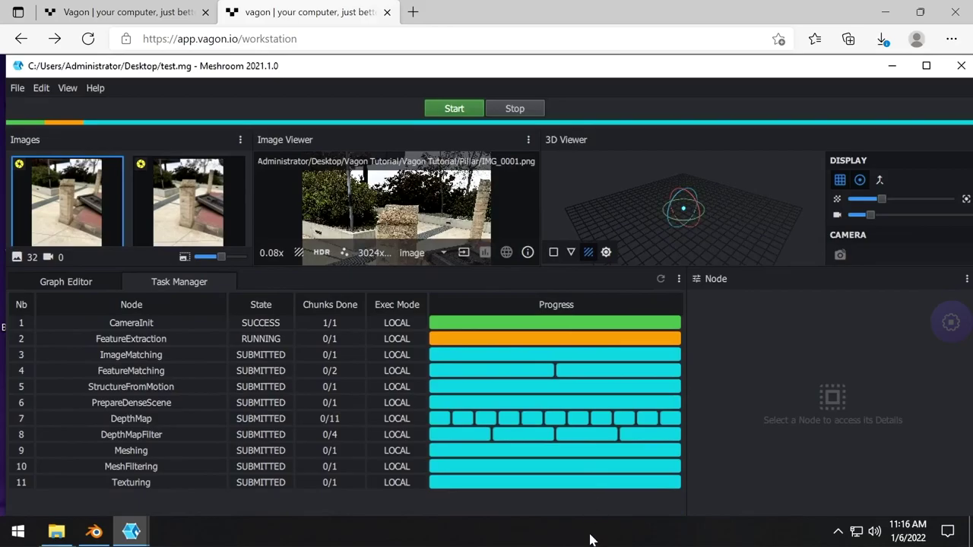
{"action": "right_click", "coordinate": [590, 538]}
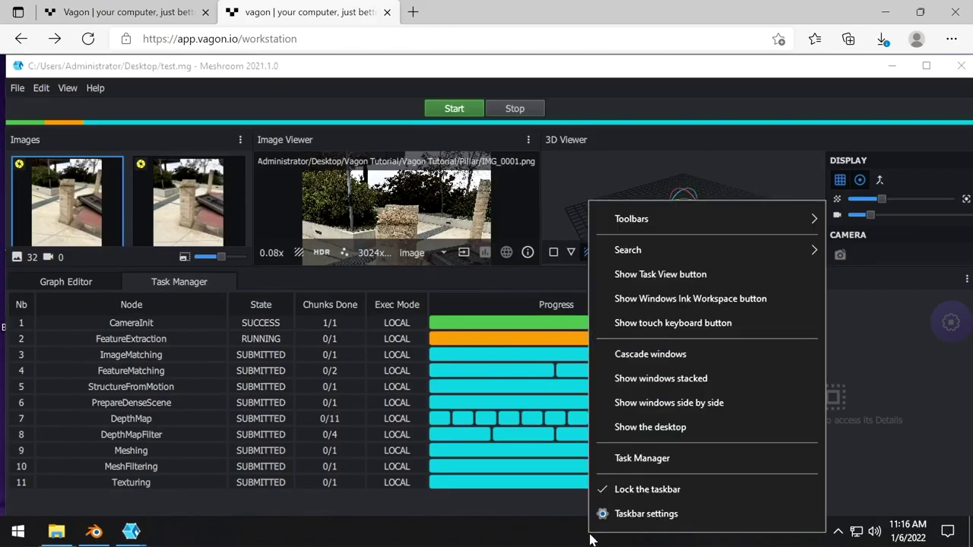
Open Task Manager and show the CPU graph on the Performance tab
{"action": "left_click", "coordinate": [647, 460]}
{"action": "left_click", "coordinate": [225, 113]}
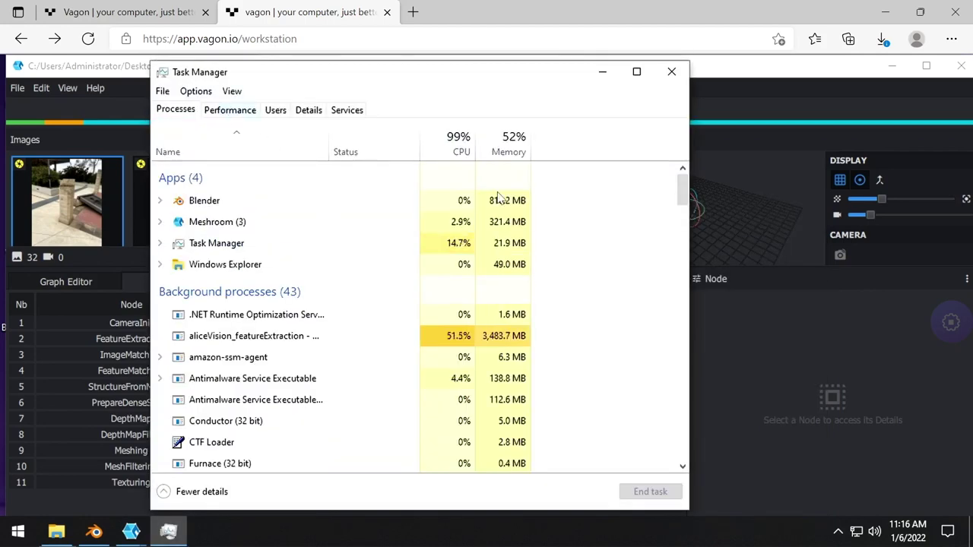
{"action": "left_click", "coordinate": [212, 151]}
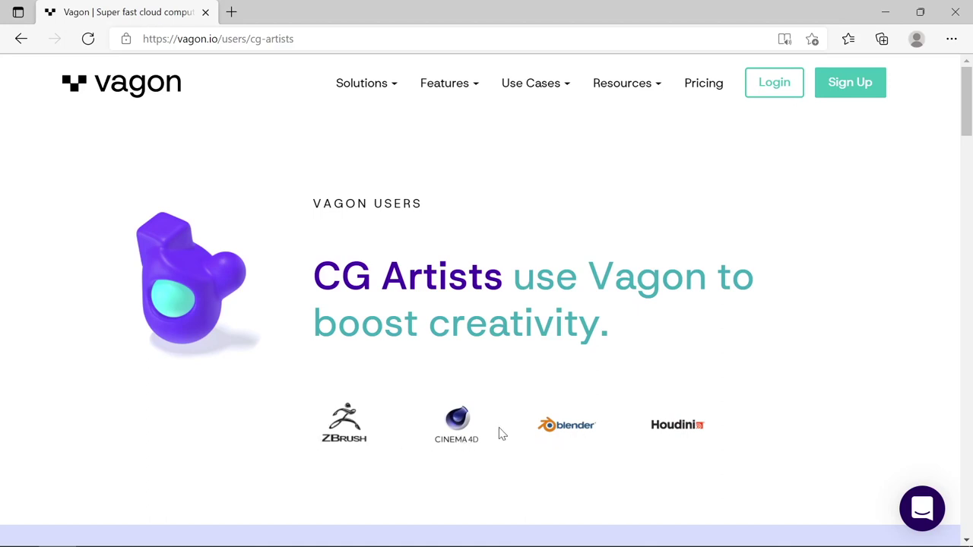
Scroll through the CG Artists page listing ZBrush, Cinema 4D, Blender and Houdini
{"action": "scroll", "coordinate": [81, 406], "scroll_direction": "down", "scroll_amount": 7}
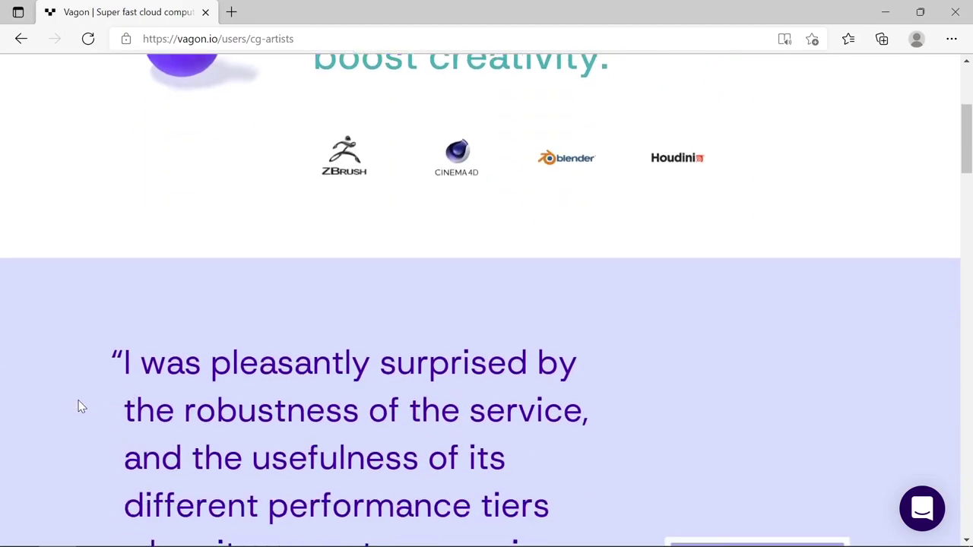
{"action": "scroll", "coordinate": [81, 407], "scroll_direction": "down", "scroll_amount": 8}
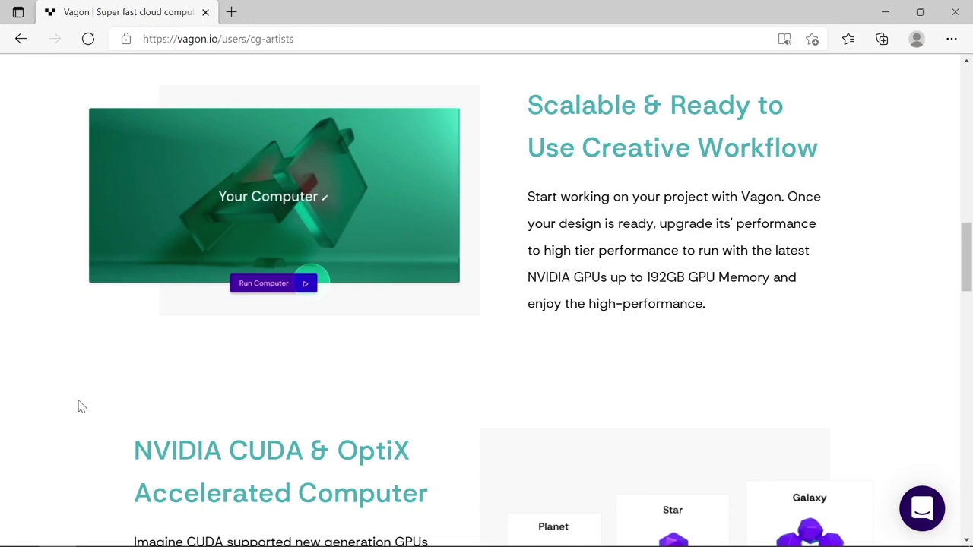
{"action": "scroll", "coordinate": [79, 400], "scroll_direction": "down", "scroll_amount": 4}
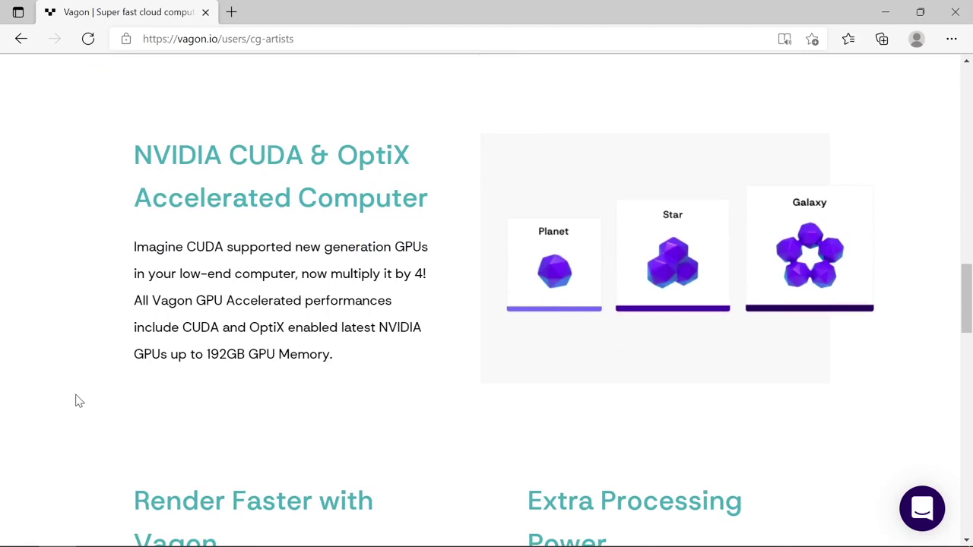
{"action": "scroll", "coordinate": [79, 401], "scroll_direction": "down", "scroll_amount": 5}
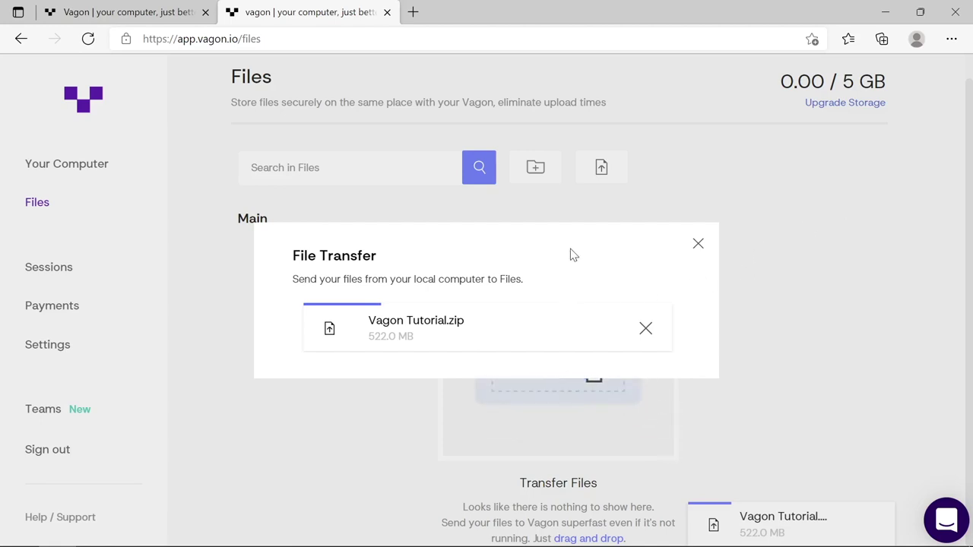
Close the Files tab with Ctrl+W and scroll the regions page to the server map
{"action": "key", "text": "ctrl+w"}
{"action": "scroll", "coordinate": [170, 255], "scroll_direction": "down", "scroll_amount": 2}
{"action": "scroll", "coordinate": [171, 255], "scroll_direction": "down", "scroll_amount": 5}
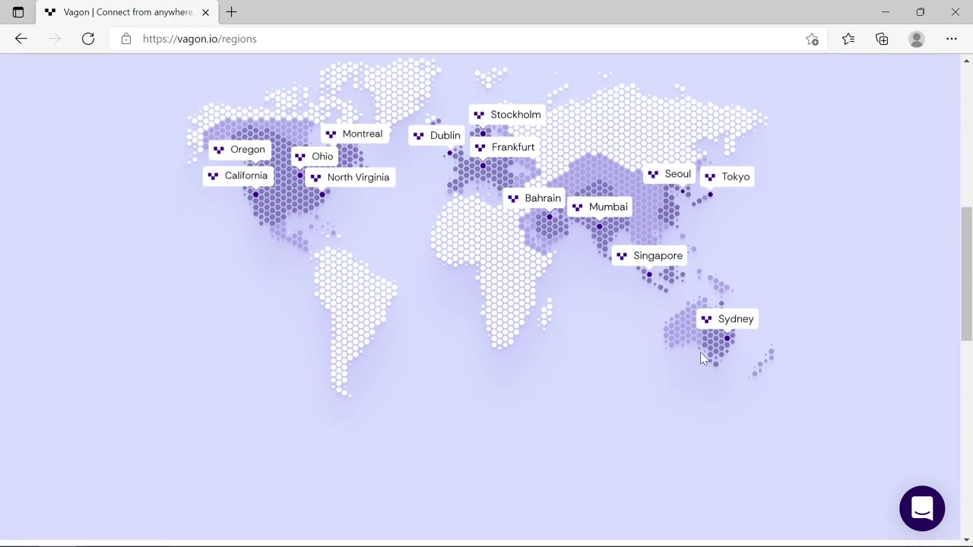
{"action": "scroll", "coordinate": [167, 339], "scroll_direction": "up", "scroll_amount": 1}
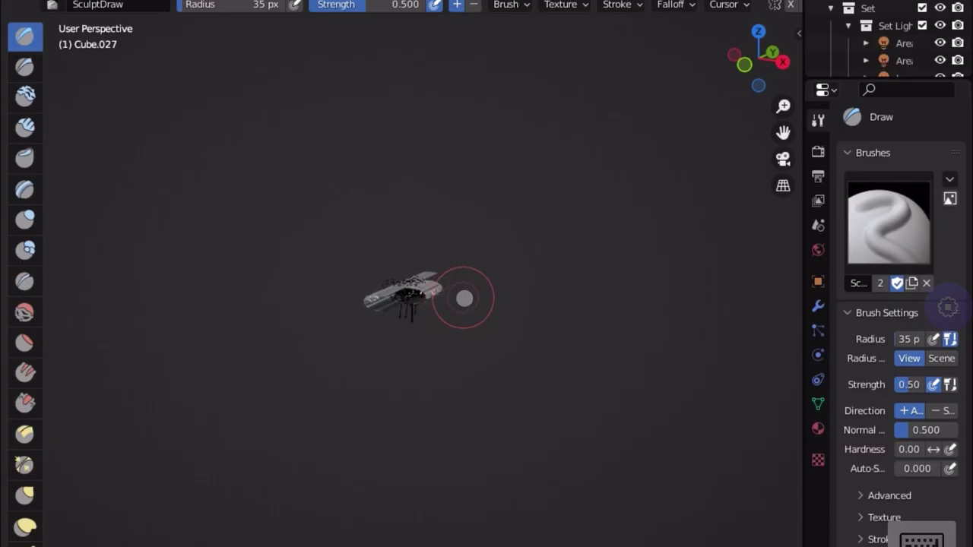
{"action": "scroll", "coordinate": [462, 297], "scroll_direction": "up", "scroll_amount": 10}
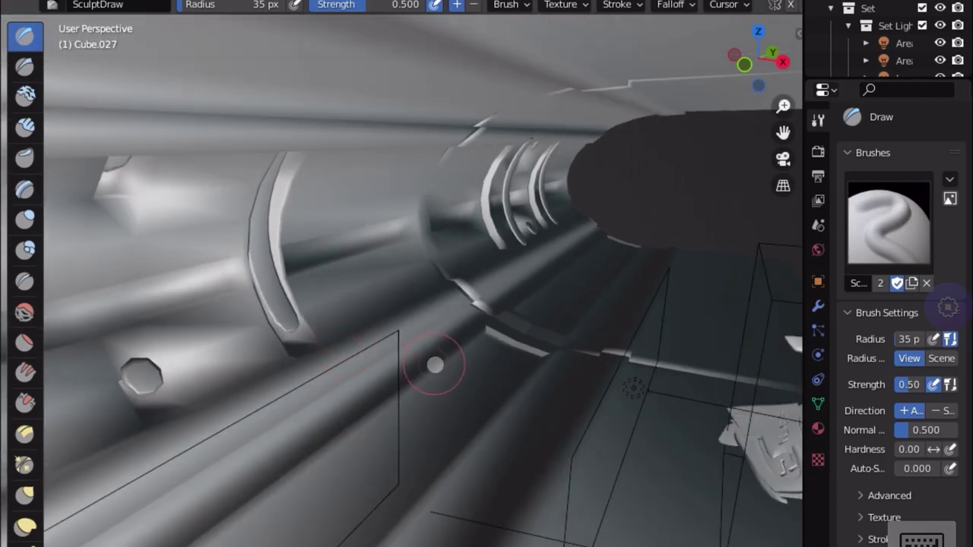
{"action": "scroll", "coordinate": [435, 365], "scroll_direction": "down", "scroll_amount": 2}
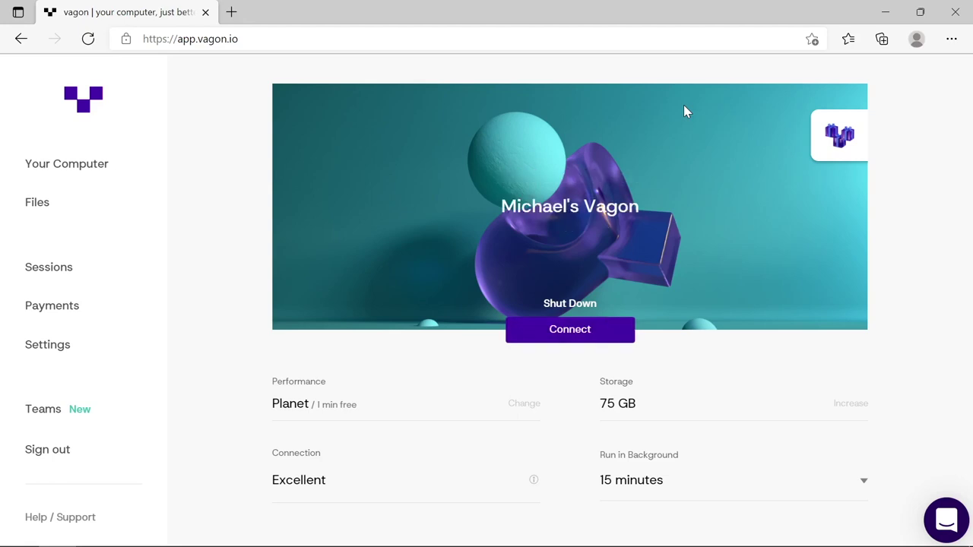
Connect to the cloud computer once it has finished turning on
{"action": "left_click", "coordinate": [526, 340]}
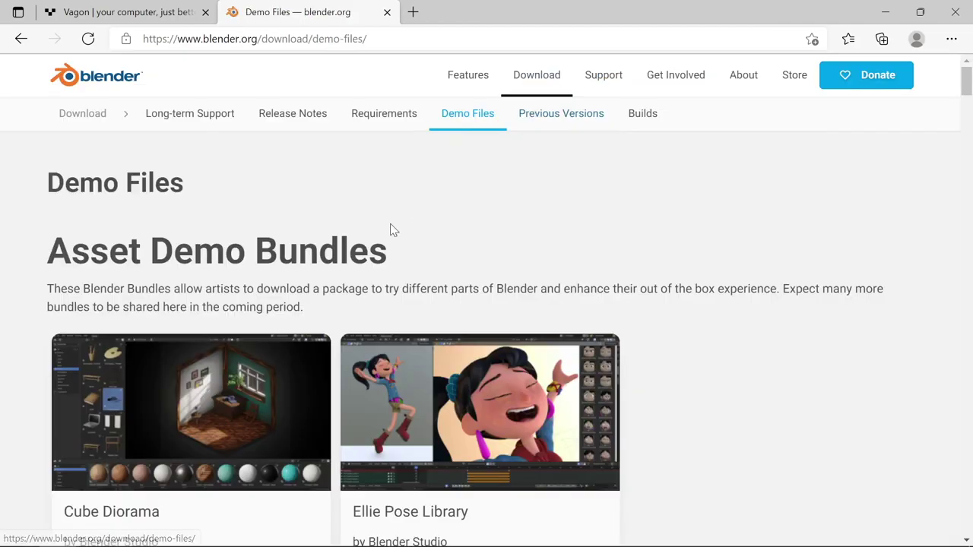
Download the BMW Car Demo, BMW27_2.blend.zip, from blender.org's Demo Files, choosing Save as
{"action": "scroll", "coordinate": [289, 353], "scroll_direction": "down", "scroll_amount": 10}
{"action": "scroll", "coordinate": [289, 353], "scroll_direction": "down", "scroll_amount": 12}
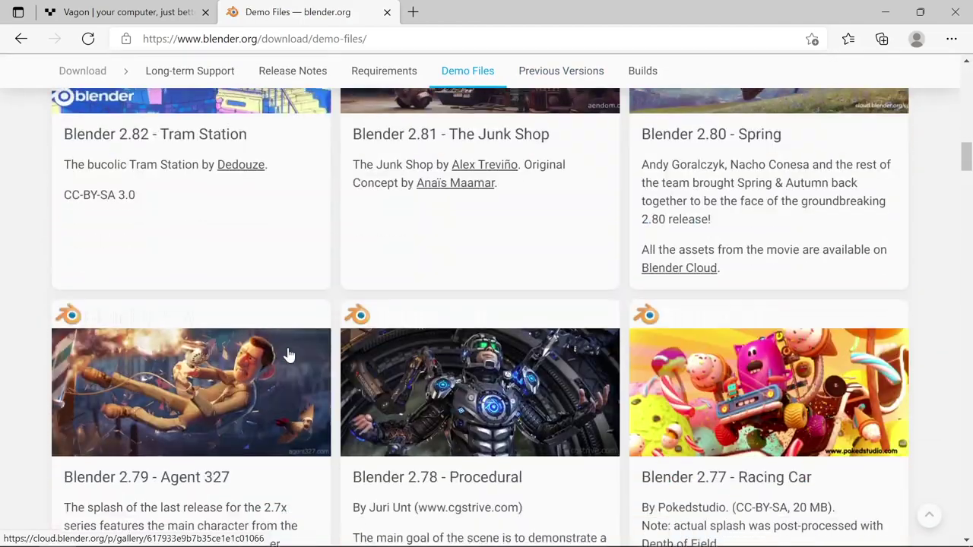
{"action": "scroll", "coordinate": [291, 343], "scroll_direction": "down", "scroll_amount": 9}
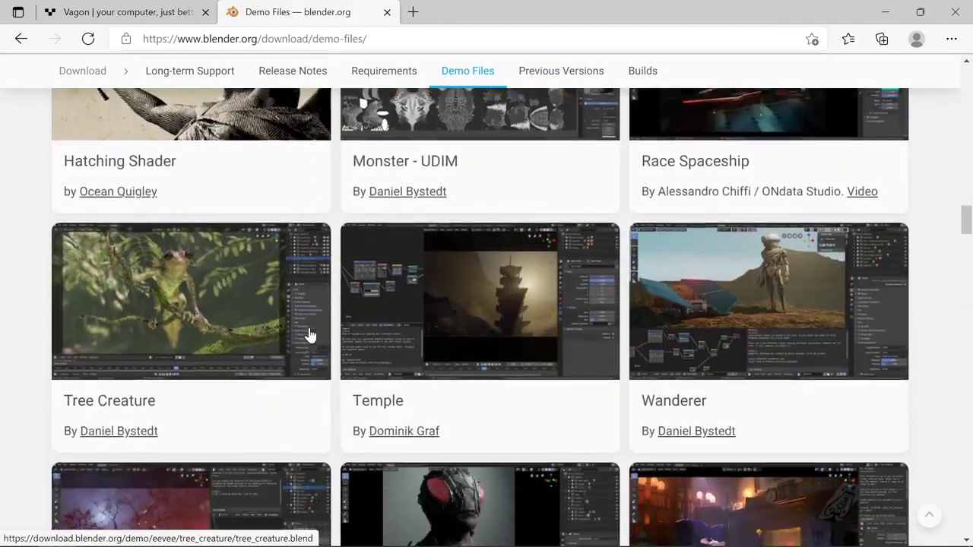
{"action": "scroll", "coordinate": [381, 333], "scroll_direction": "up", "scroll_amount": 2}
{"action": "scroll", "coordinate": [451, 314], "scroll_direction": "up", "scroll_amount": 2}
{"action": "scroll", "coordinate": [435, 315], "scroll_direction": "down", "scroll_amount": 15}
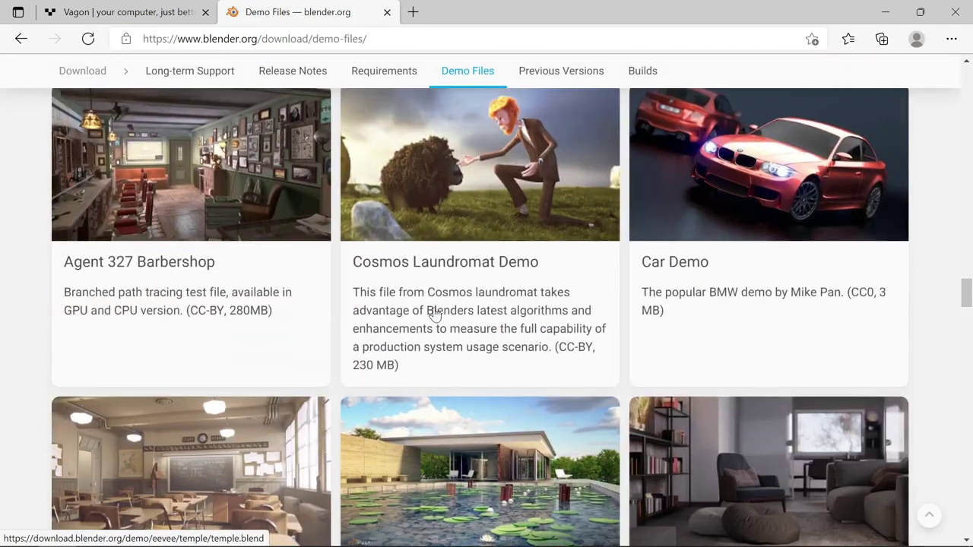
{"action": "scroll", "coordinate": [435, 314], "scroll_direction": "up", "scroll_amount": 1}
{"action": "left_click", "coordinate": [760, 242]}
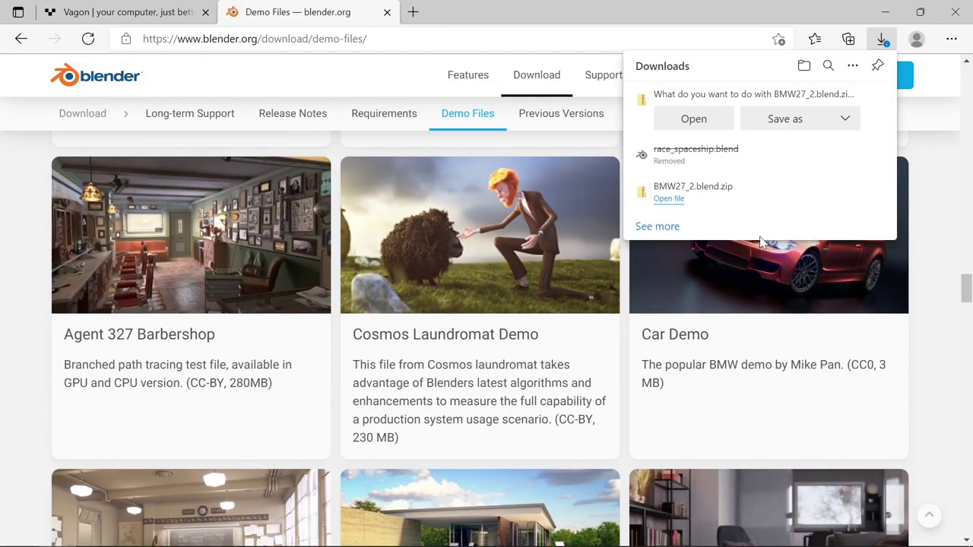
{"action": "left_click", "coordinate": [776, 118]}
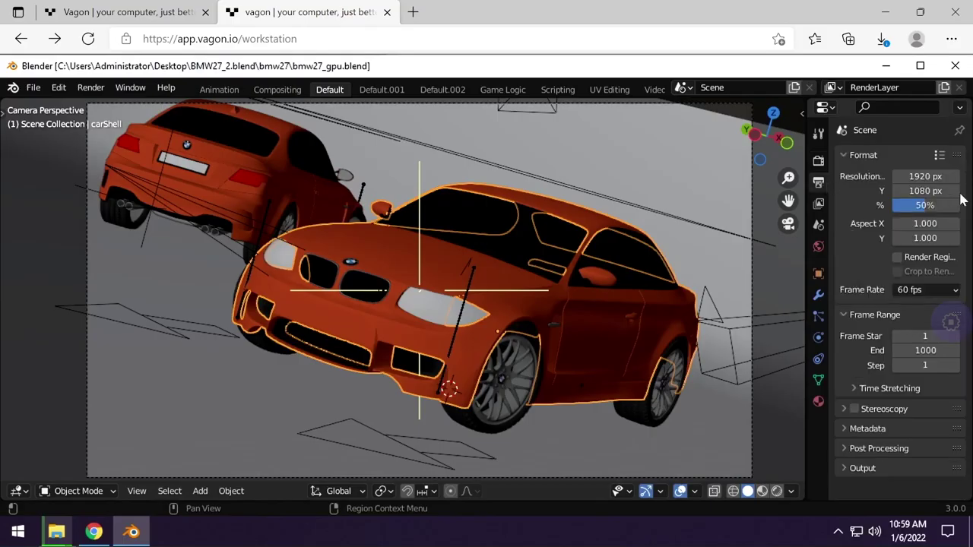
Raise the BMW scene's resolution scale to 100% and save the file
{"action": "left_click_drag", "start_coordinate": [912, 204], "coordinate": [959, 203]}
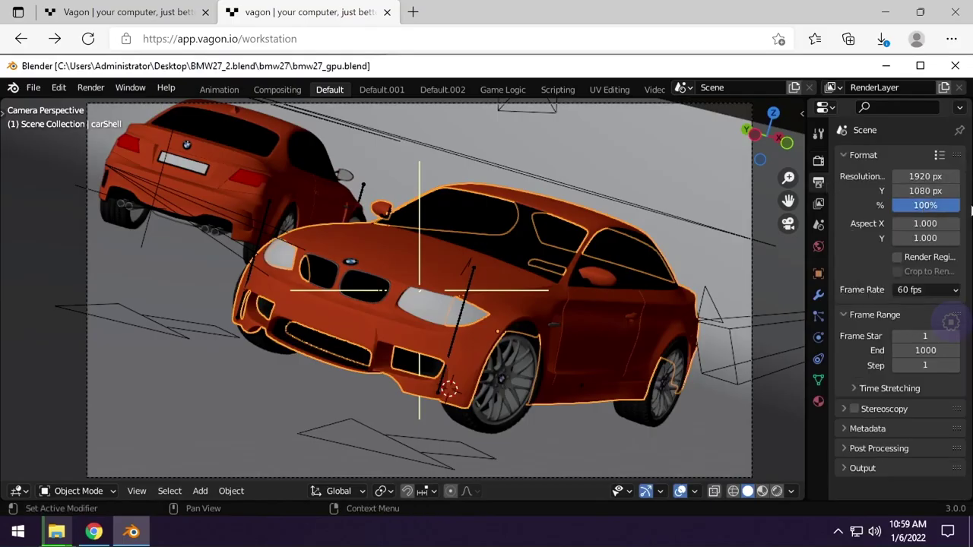
{"action": "left_click", "coordinate": [819, 161]}
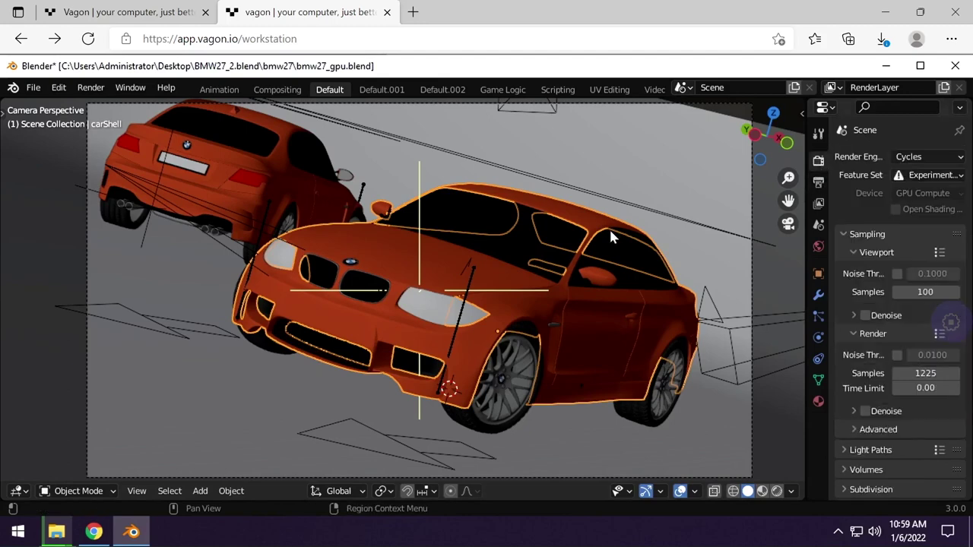
{"action": "key", "text": "ctrl+s"}
Switch GPU rendering to OptiX on the Tesla T4 in System preferences, then save
{"action": "left_click", "coordinate": [59, 88]}
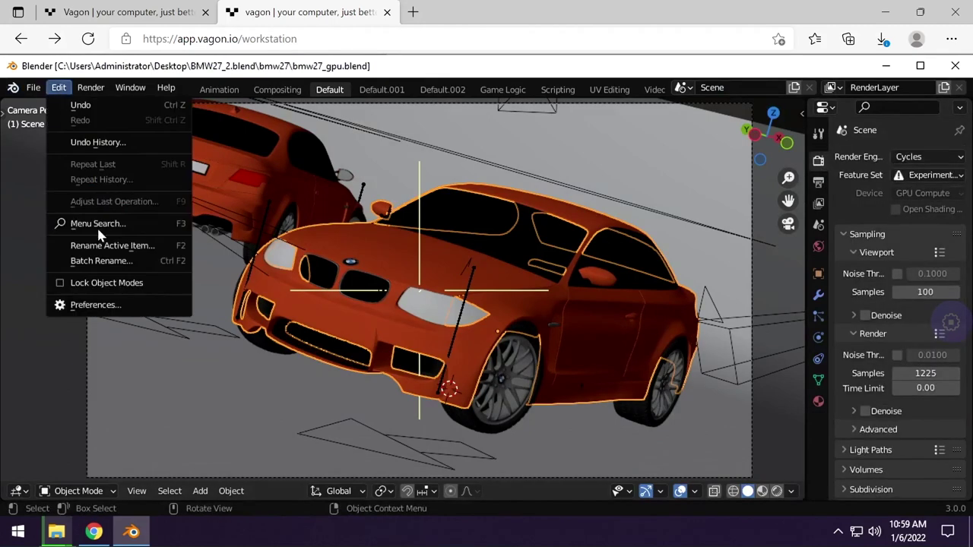
{"action": "left_click", "coordinate": [87, 304]}
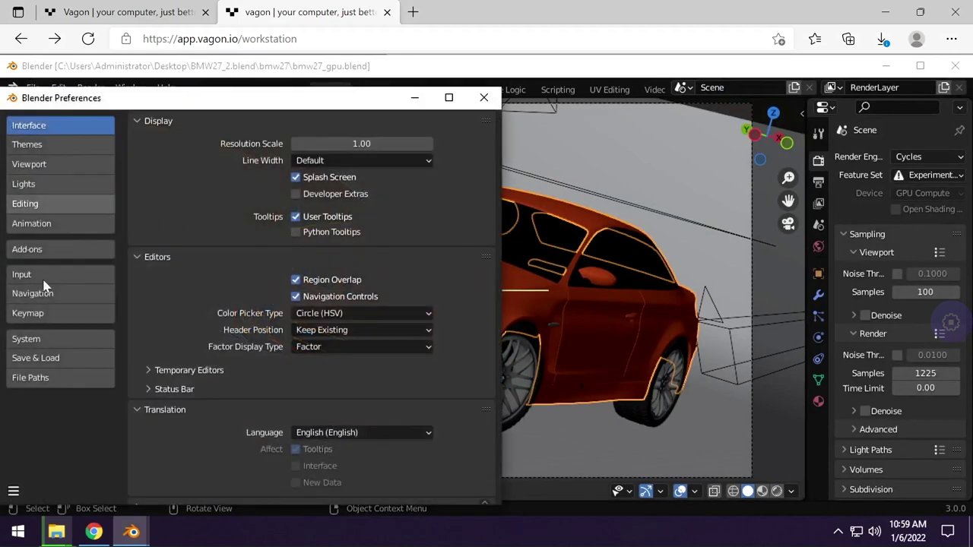
{"action": "left_click", "coordinate": [27, 339]}
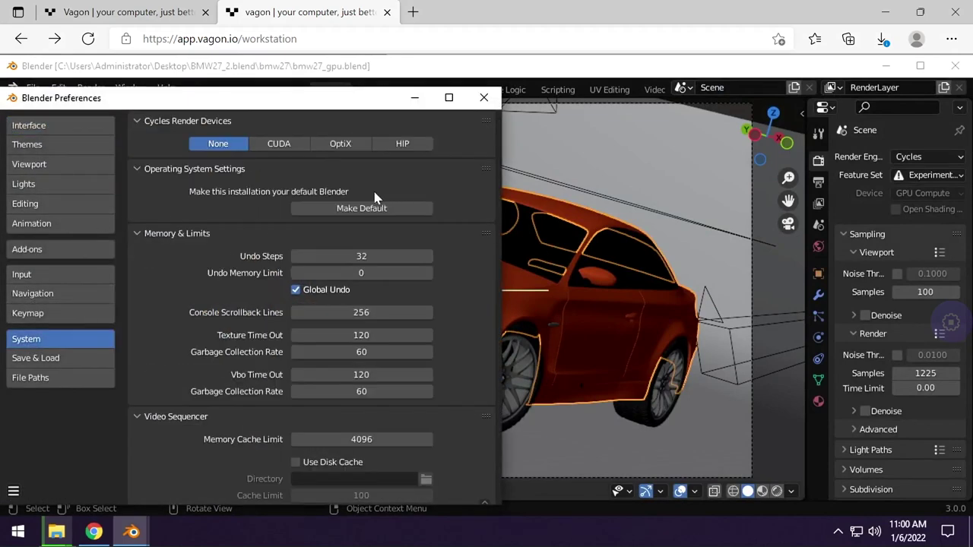
{"action": "left_click", "coordinate": [279, 145]}
{"action": "left_click", "coordinate": [339, 146]}
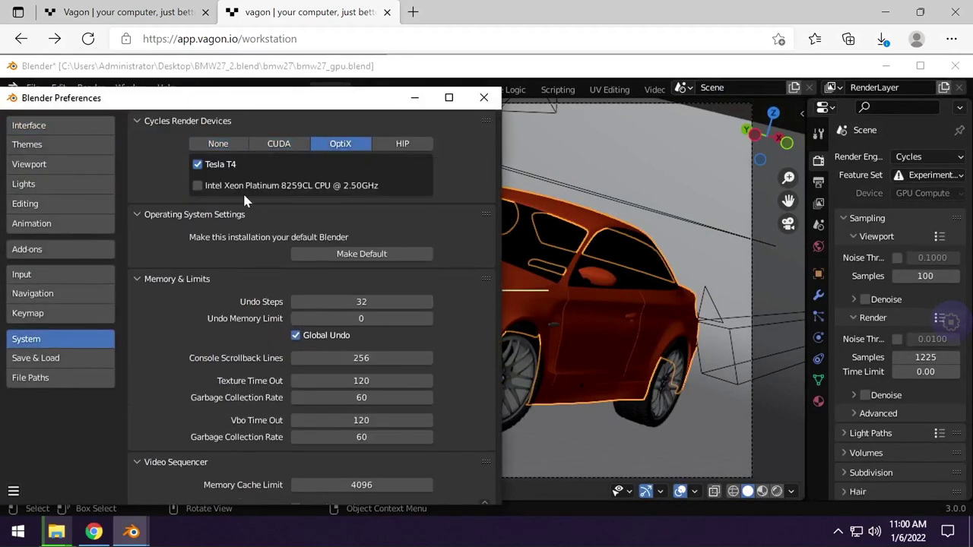
{"action": "left_click", "coordinate": [484, 98]}
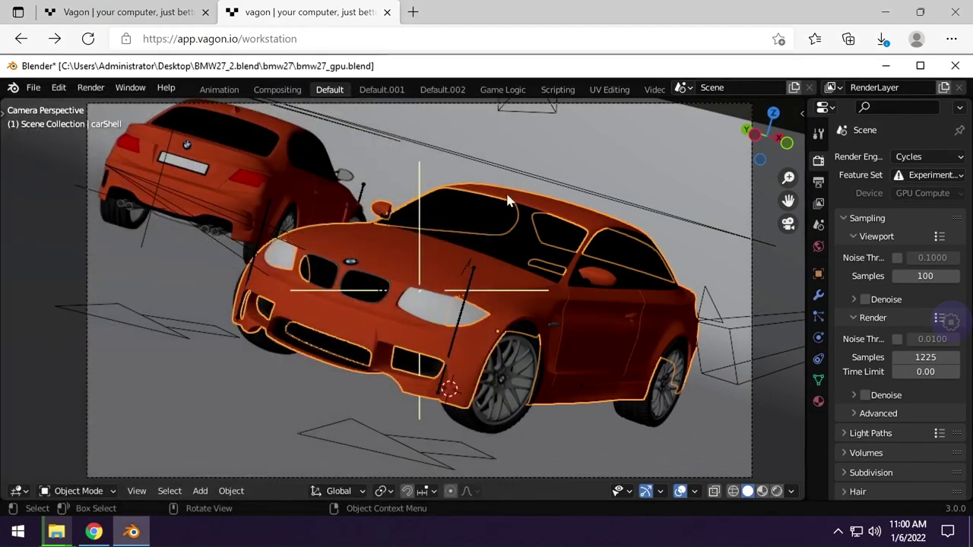
{"action": "key", "text": "ctrl+s"}
Render the current frame with Render Image
{"action": "left_click", "coordinate": [83, 88]}
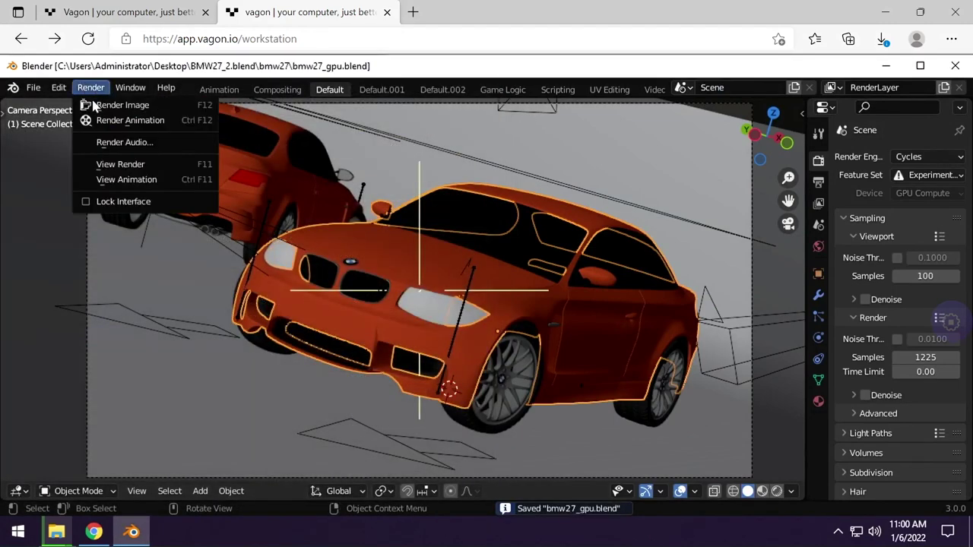
{"action": "left_click", "coordinate": [114, 102]}
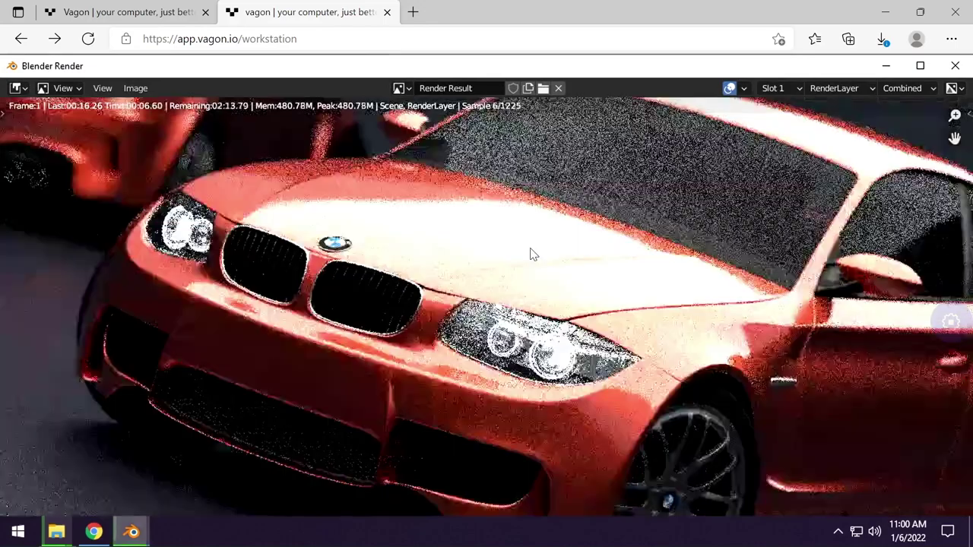
{"action": "scroll", "coordinate": [561, 284], "scroll_direction": "down", "scroll_amount": 2}
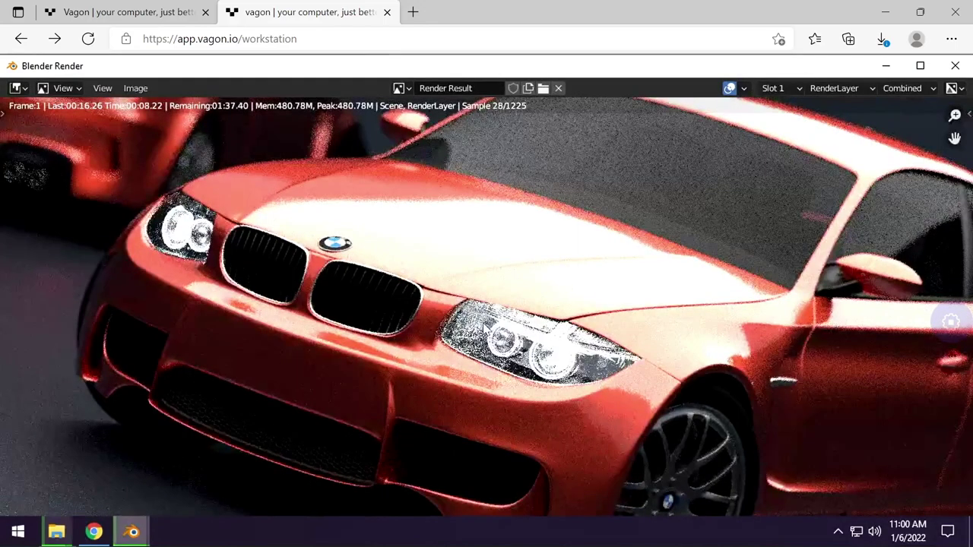
{"action": "scroll", "coordinate": [532, 304], "scroll_direction": "up", "scroll_amount": 3}
{"action": "scroll", "coordinate": [487, 327], "scroll_direction": "down", "scroll_amount": 3}
{"action": "scroll", "coordinate": [484, 327], "scroll_direction": "down", "scroll_amount": 3}
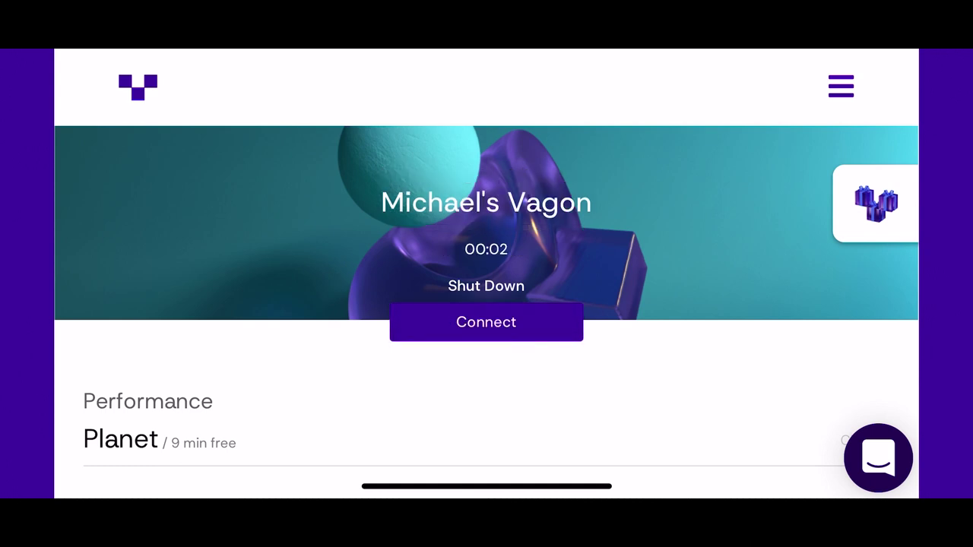
Connect to the running Planet cloud computer from the mobile dashboard
{"action": "left_click", "coordinate": [486, 322]}
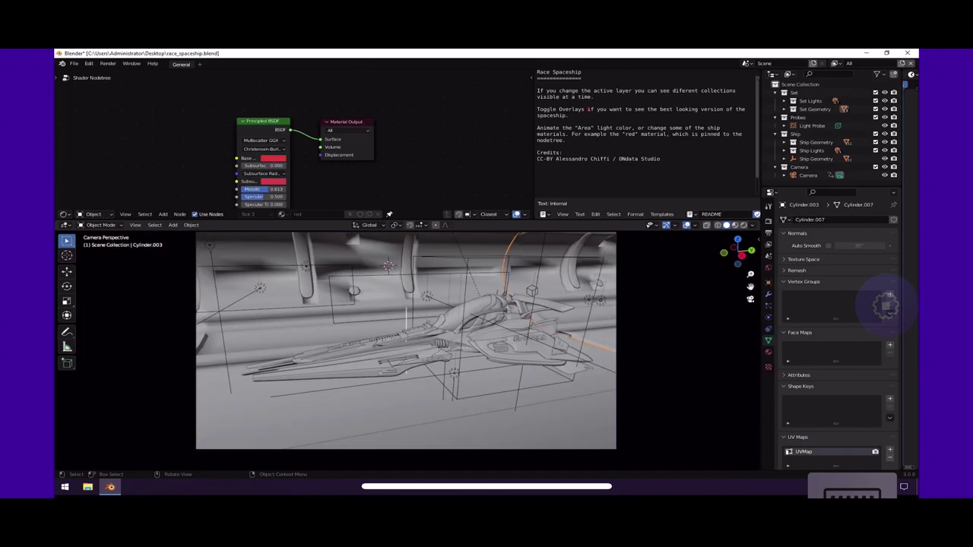
{"action": "scroll", "coordinate": [407, 350], "scroll_direction": "up", "scroll_amount": 5}
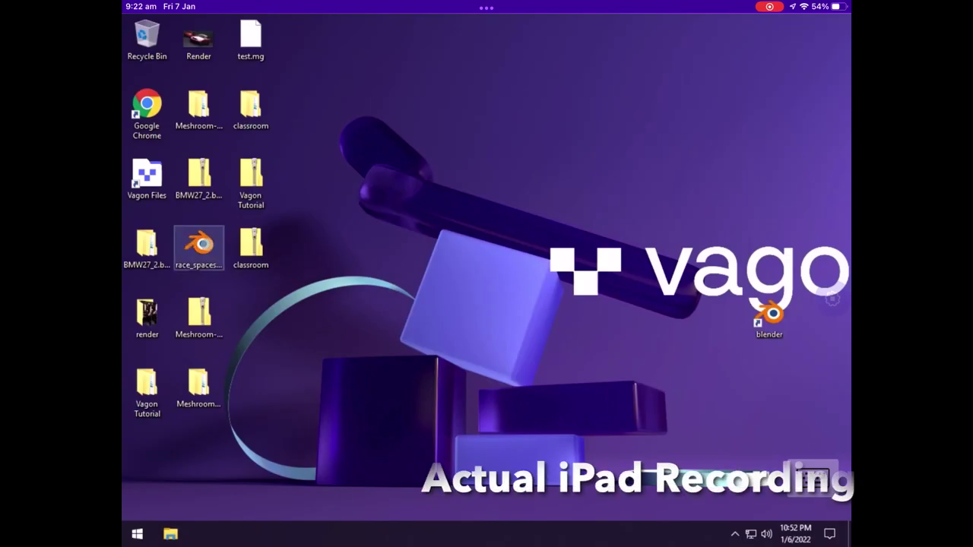
Open the race_spaceship.blend file in Blender from the desktop
{"action": "left_click", "coordinate": [199, 247]}
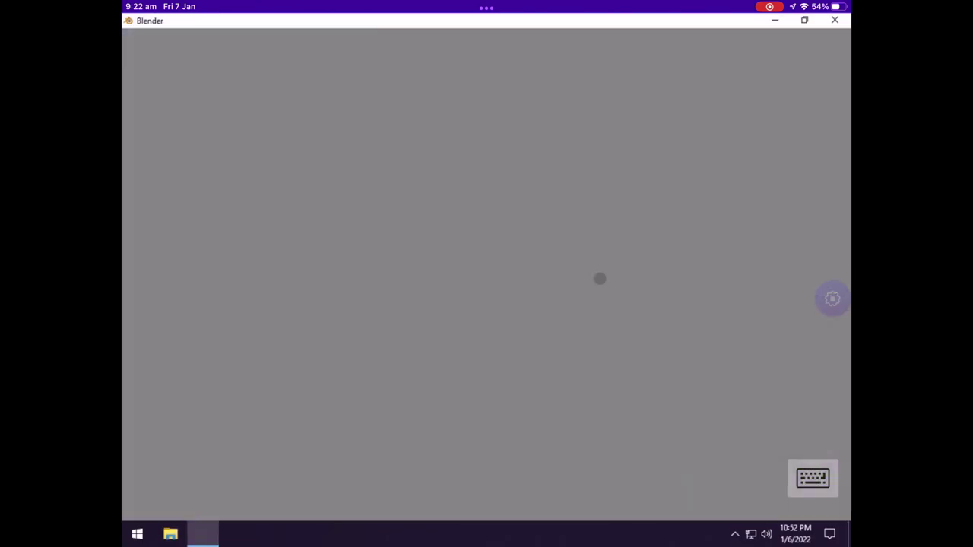
{"action": "left_click", "coordinate": [340, 39]}
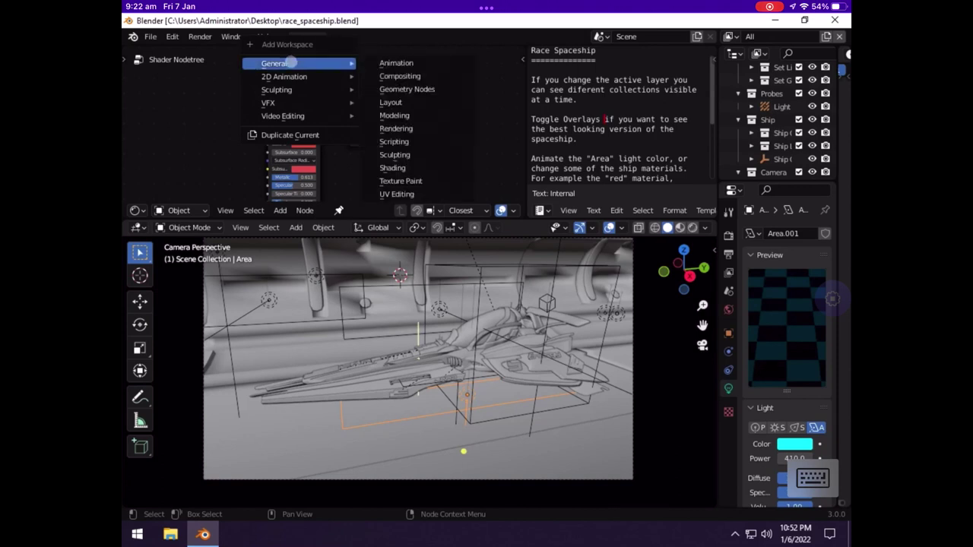
{"action": "left_click", "coordinate": [354, 370]}
Select the Ship and a cylinder object, then view the spaceship in front orthographic view
{"action": "right_click", "coordinate": [313, 380]}
{"action": "left_click", "coordinate": [485, 417]}
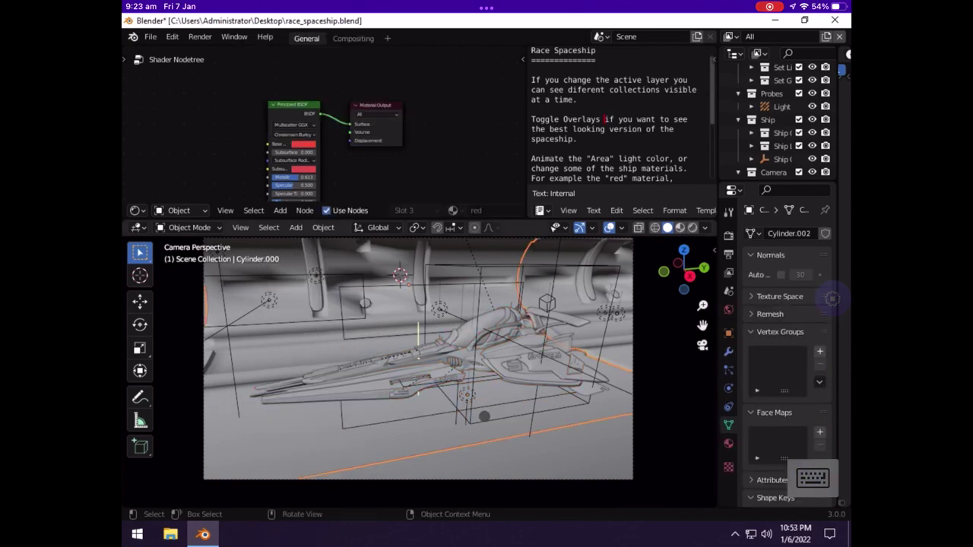
{"action": "left_click", "coordinate": [461, 423]}
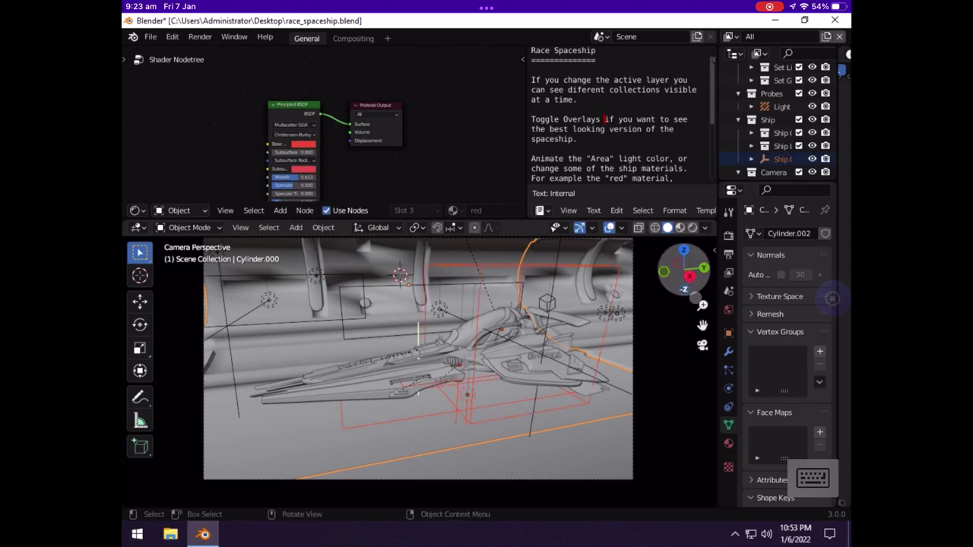
{"action": "left_click", "coordinate": [525, 262]}
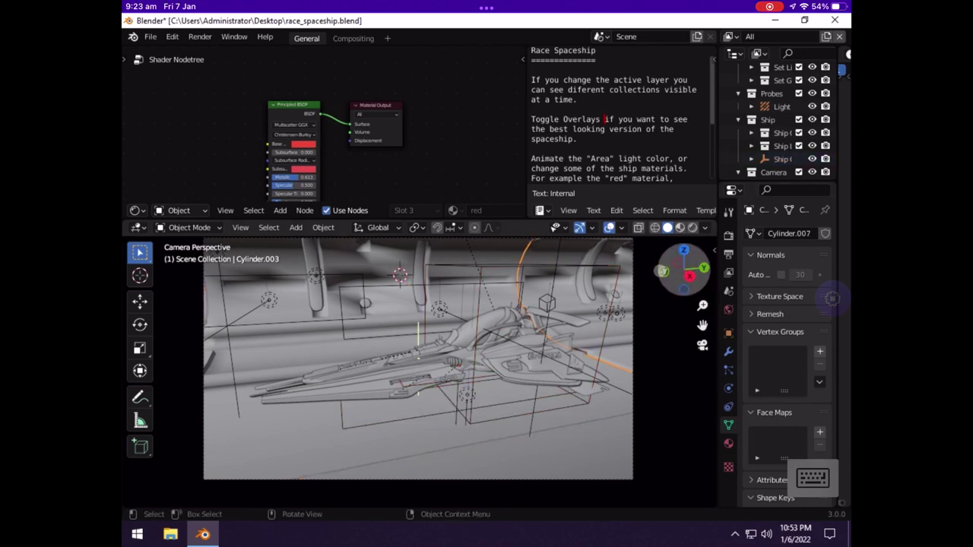
{"action": "left_click_drag", "start_coordinate": [663, 271], "coordinate": [658, 271]}
{"action": "left_click", "coordinate": [656, 270]}
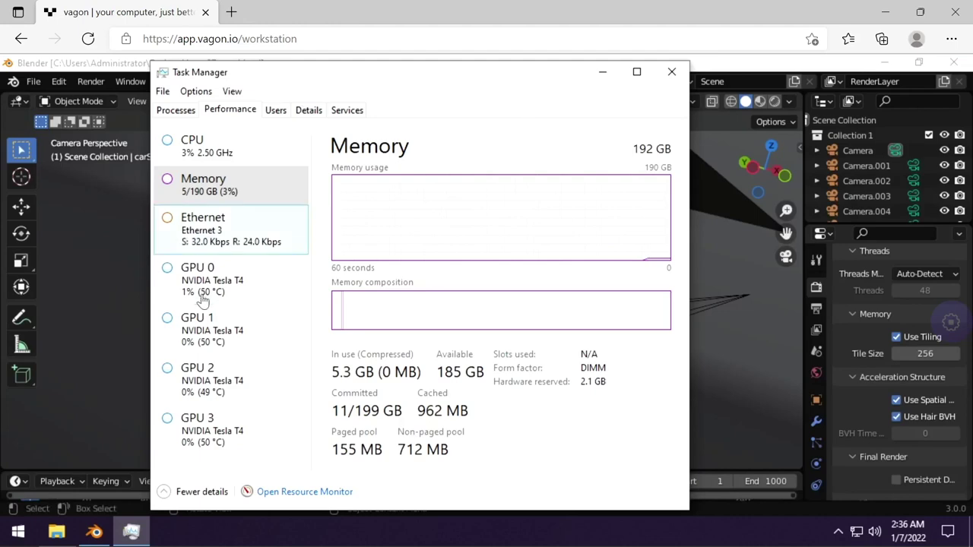
Select GPU 0 to display the NVIDIA Tesla T4's usage graphs and memory figures
{"action": "left_click", "coordinate": [204, 300]}
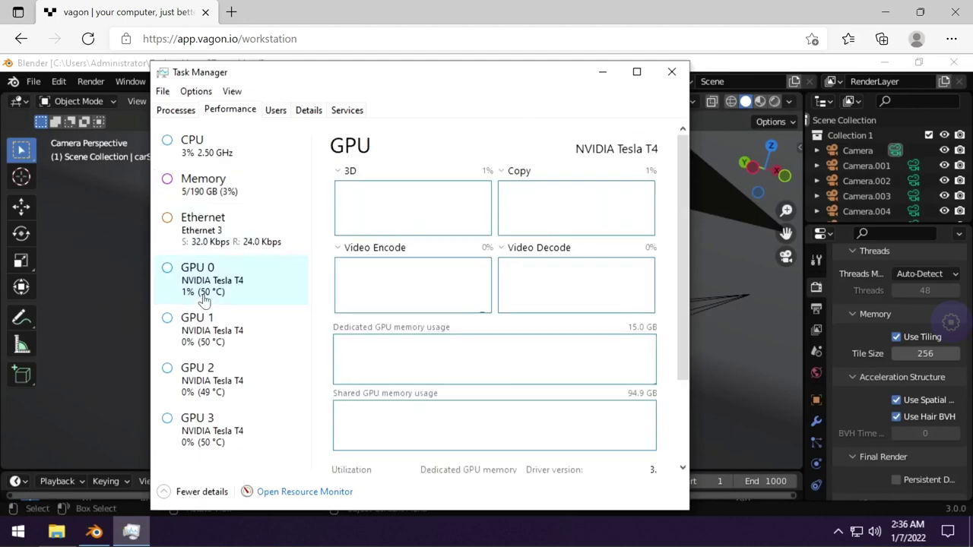